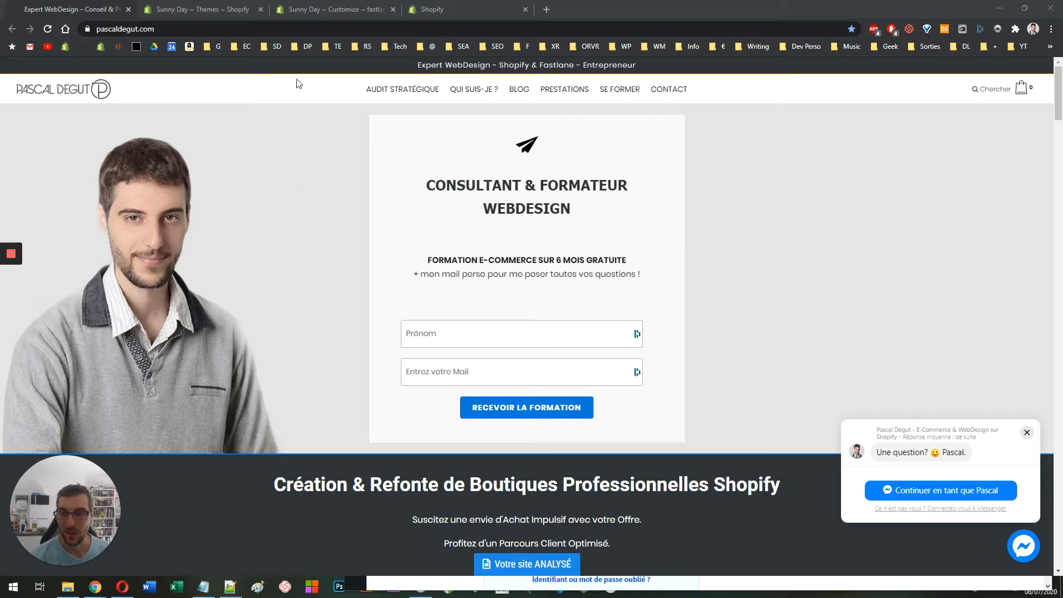
# Step: In the theme editor tab, add an Instagram Feed section to the home page, check its access token field, and return to the section list
pyautogui.click(209, 9)
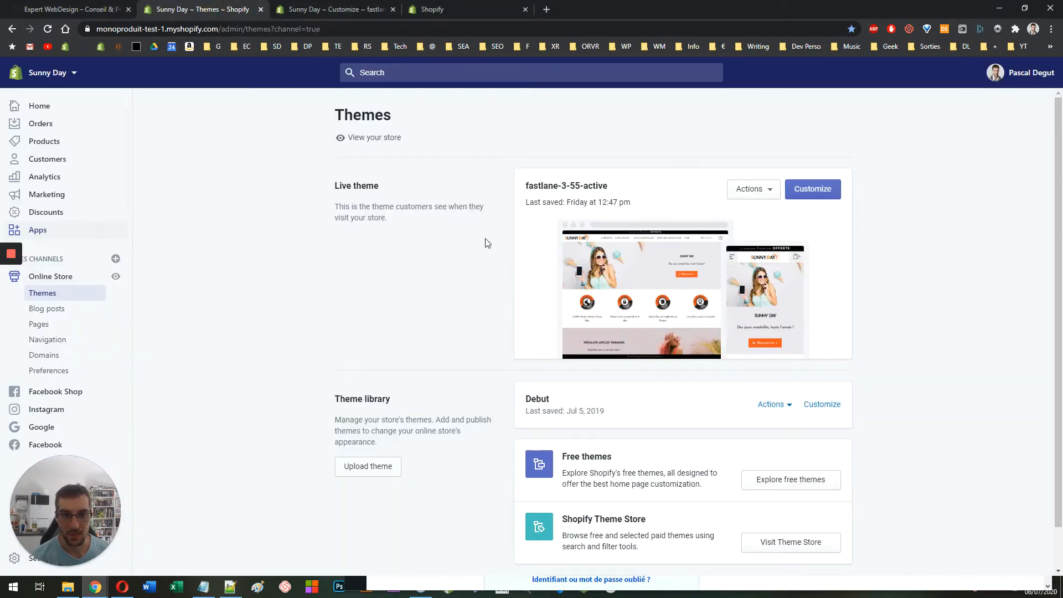
pyautogui.click(340, 8)
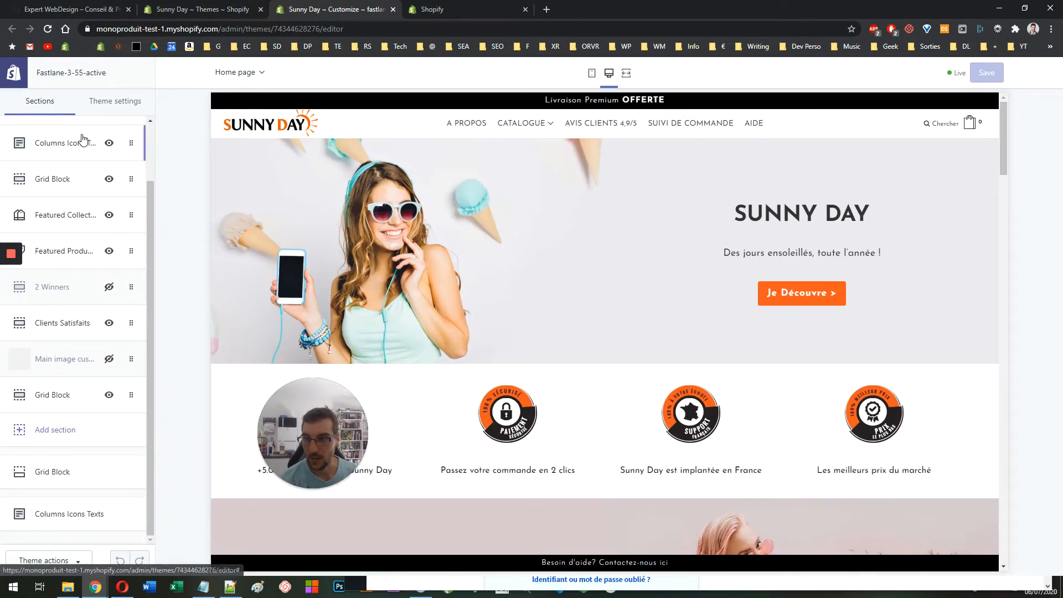
pyautogui.click(64, 441)
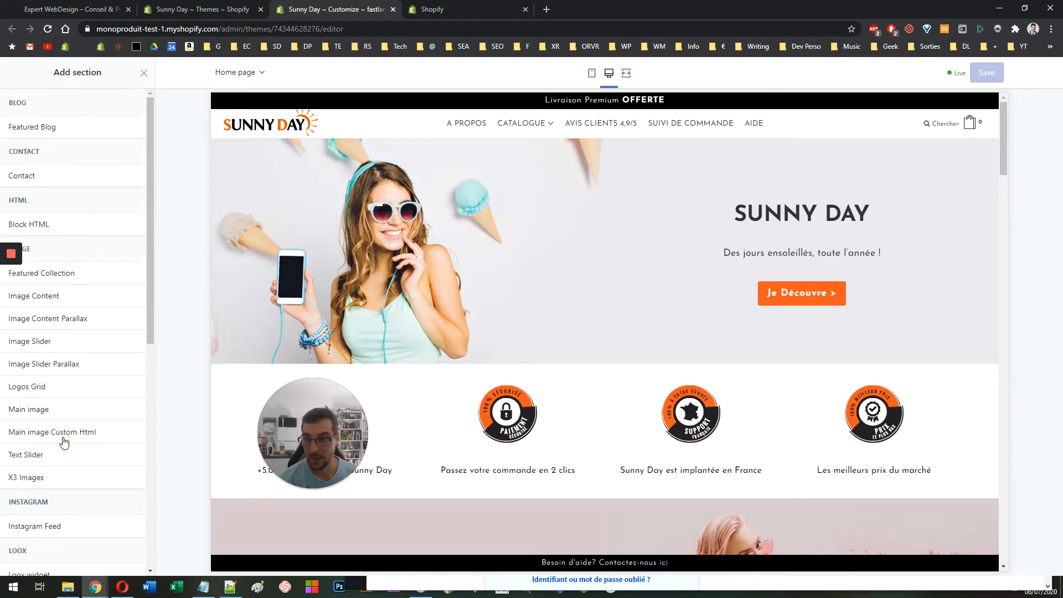
pyautogui.scroll(-5, 92, 380)
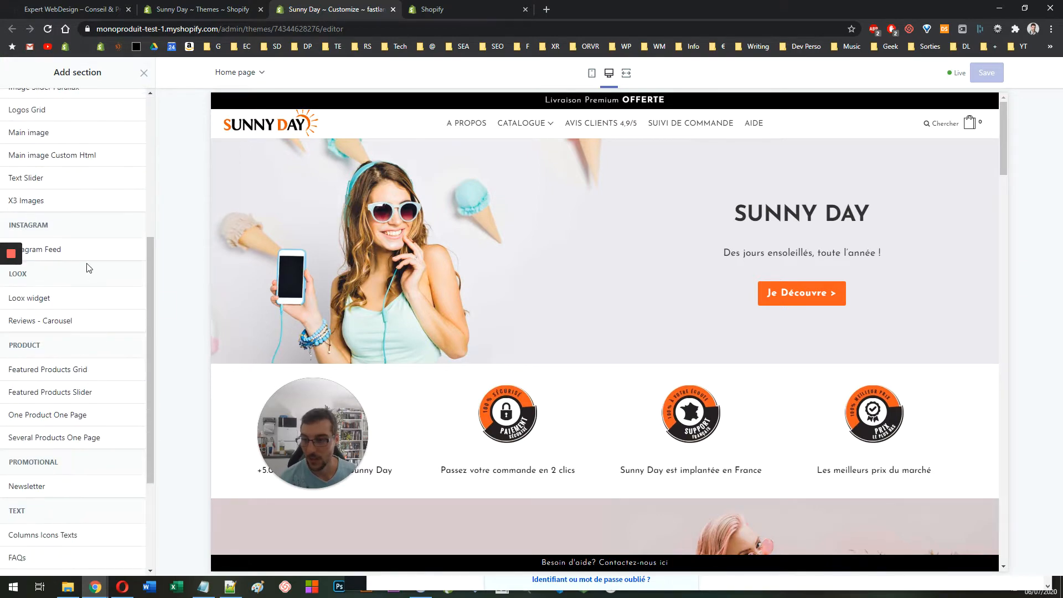
pyautogui.scroll(1, 88, 267)
pyautogui.click(64, 308)
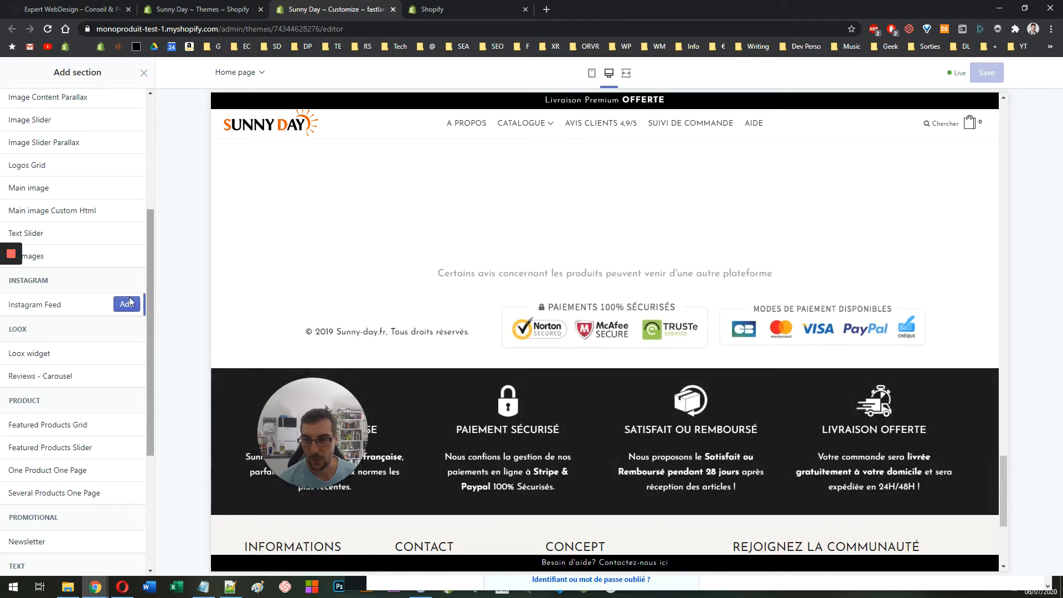
pyautogui.click(126, 302)
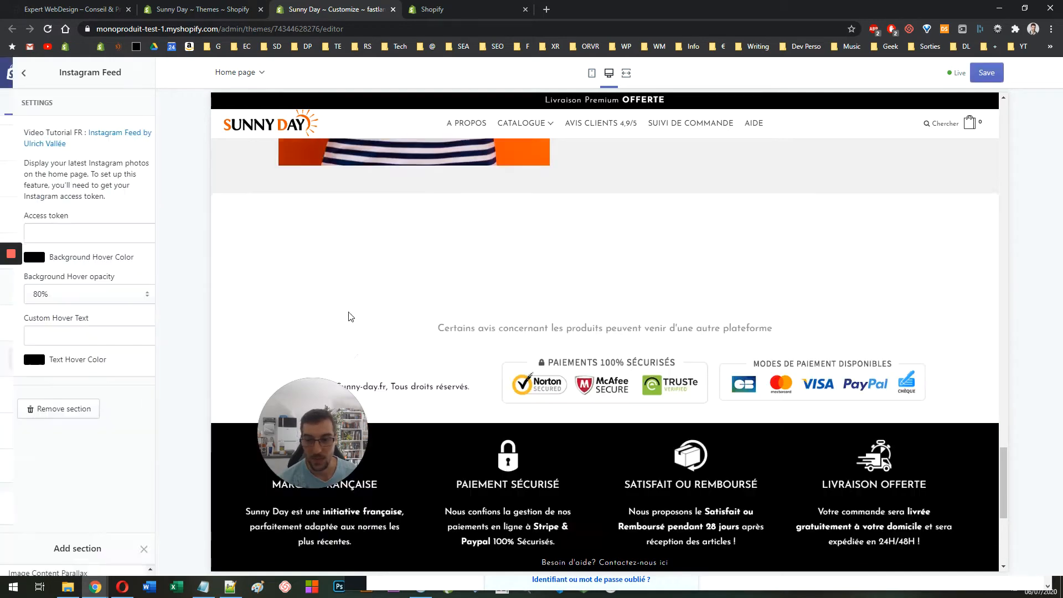
pyautogui.click(88, 233)
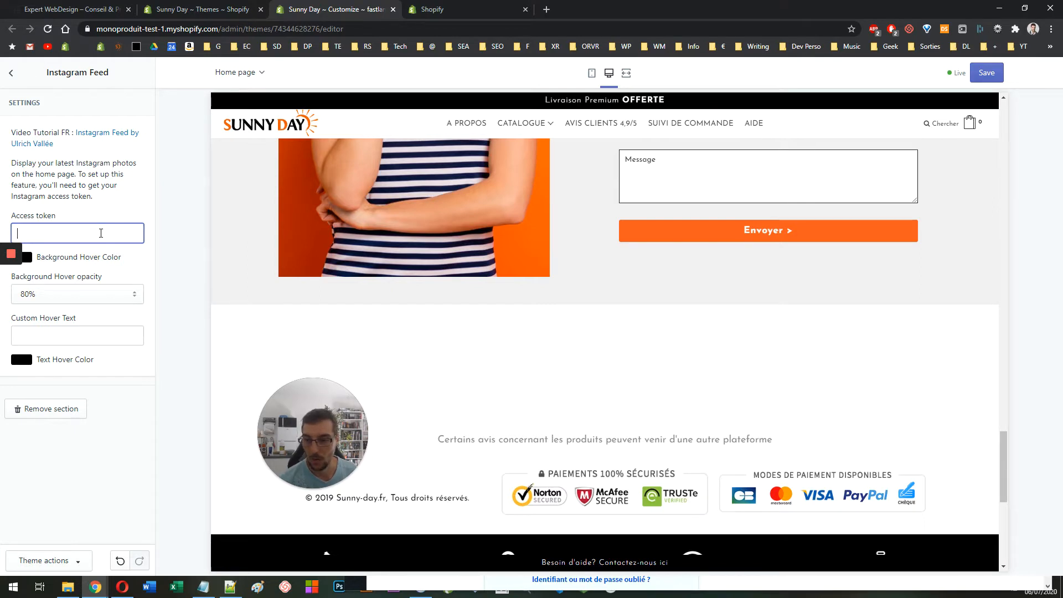
pyautogui.click(10, 72)
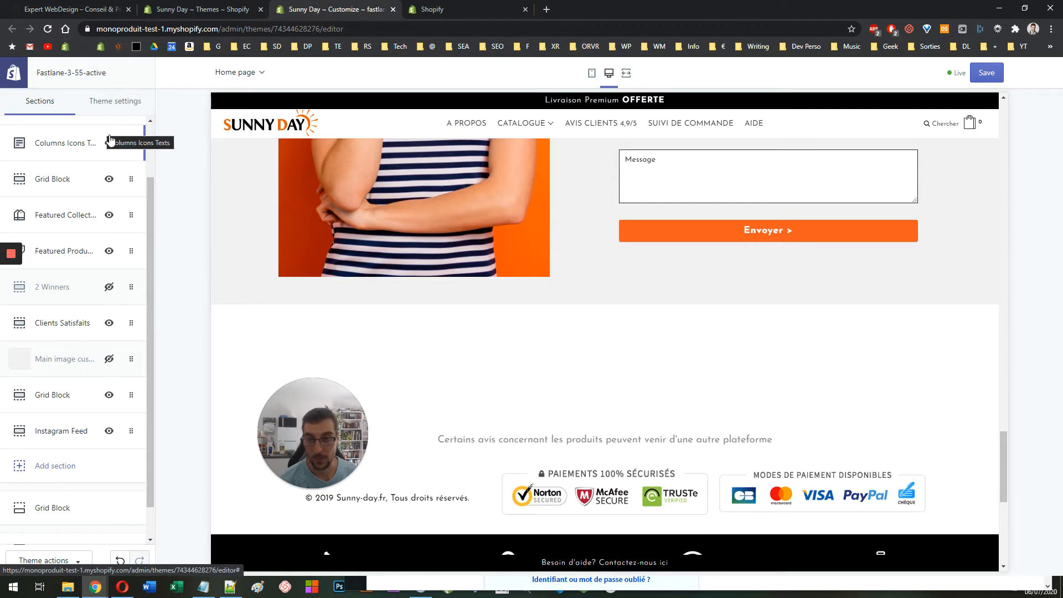
# Step: From the store's Apps page, visit the Shopify App Store and search for "instagram feed"
pyautogui.click(417, 5)
pyautogui.scroll(5, 435, 193)
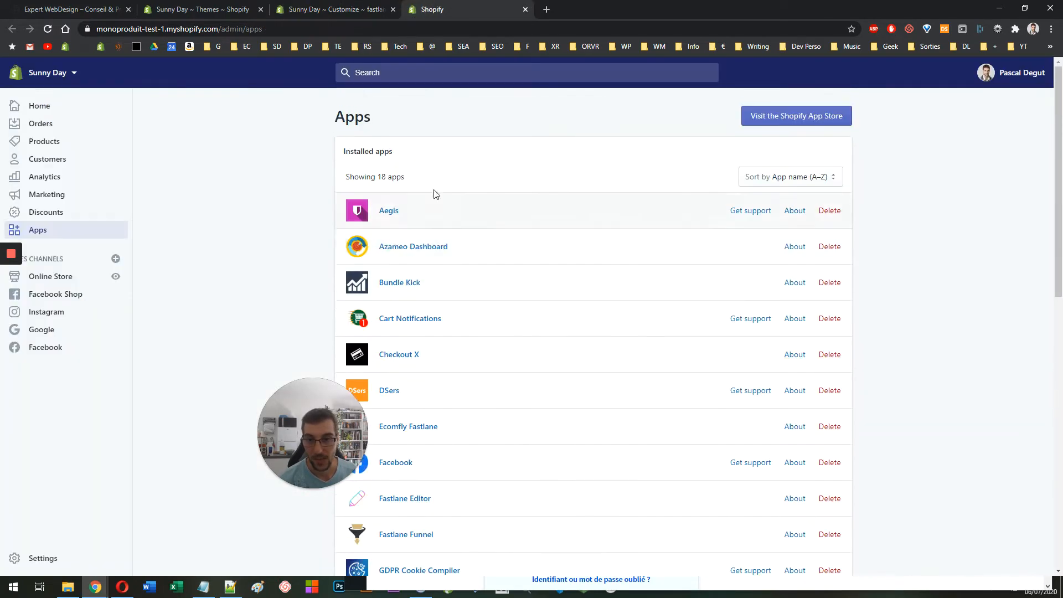
pyautogui.click(774, 117)
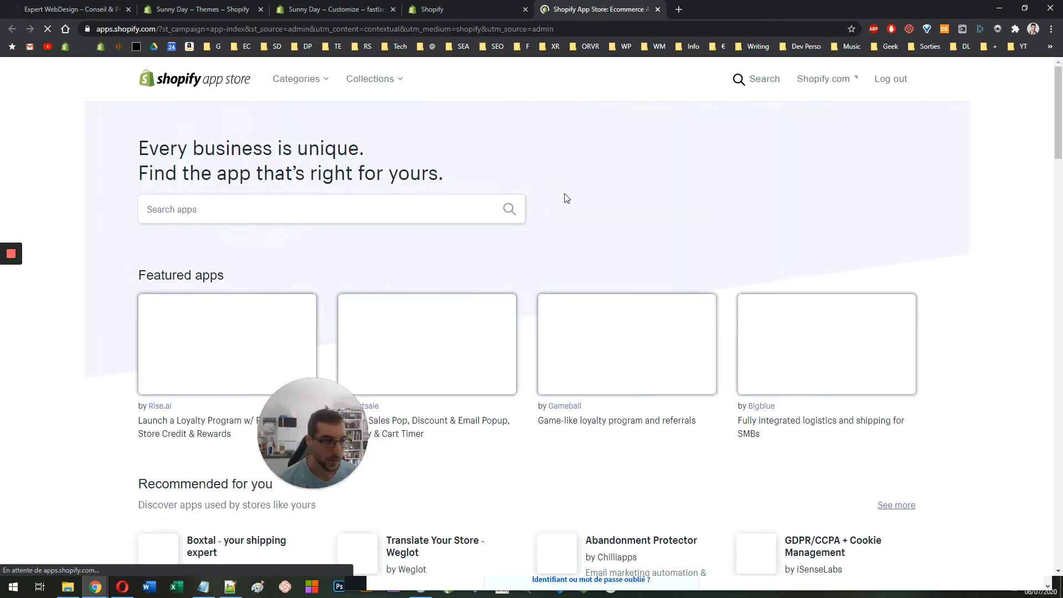
pyautogui.click(249, 239)
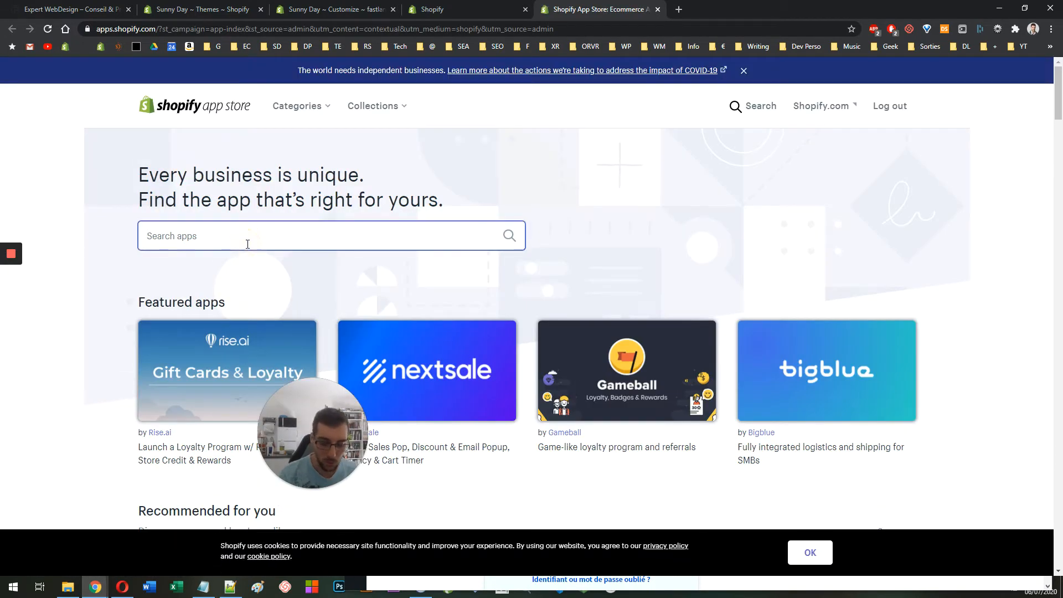
pyautogui.write('instagram feed')
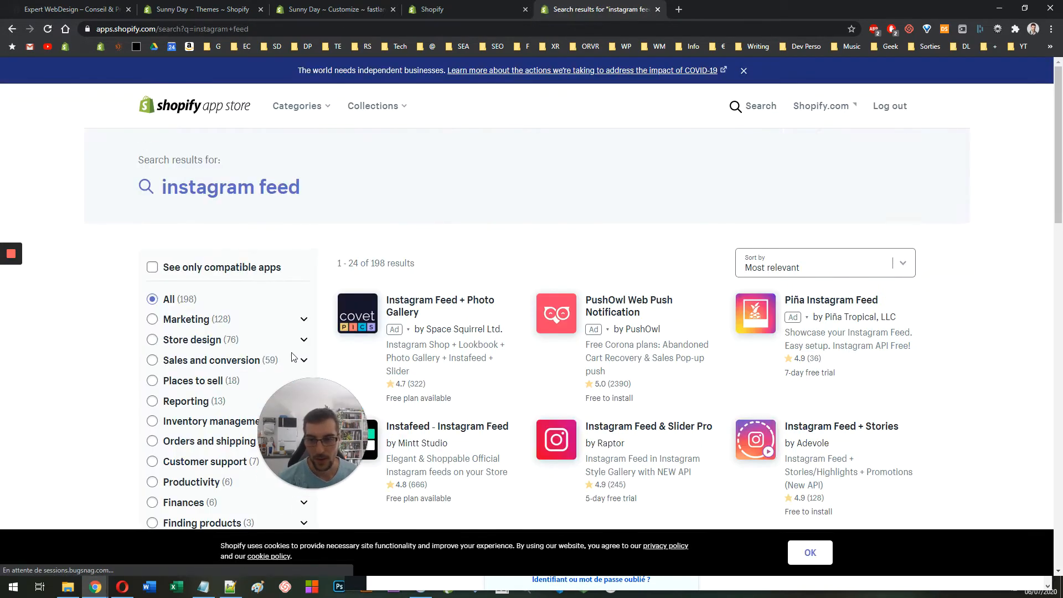
# Step: Install the Instafeed - Instagram Feed app by Mintt Studio on the store
pyautogui.scroll(-2, 403, 274)
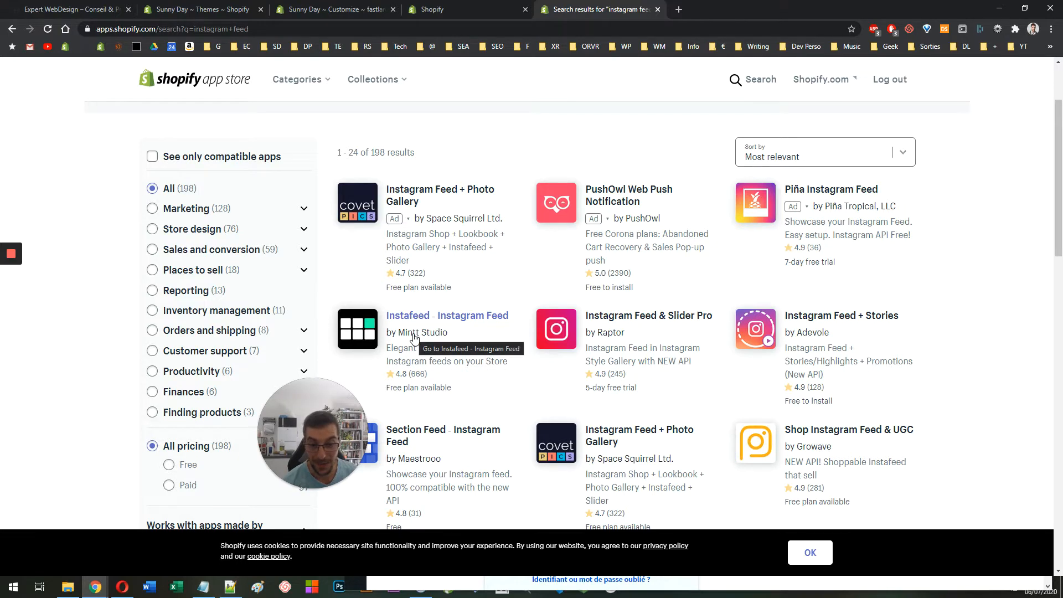
pyautogui.scroll(-2, 414, 337)
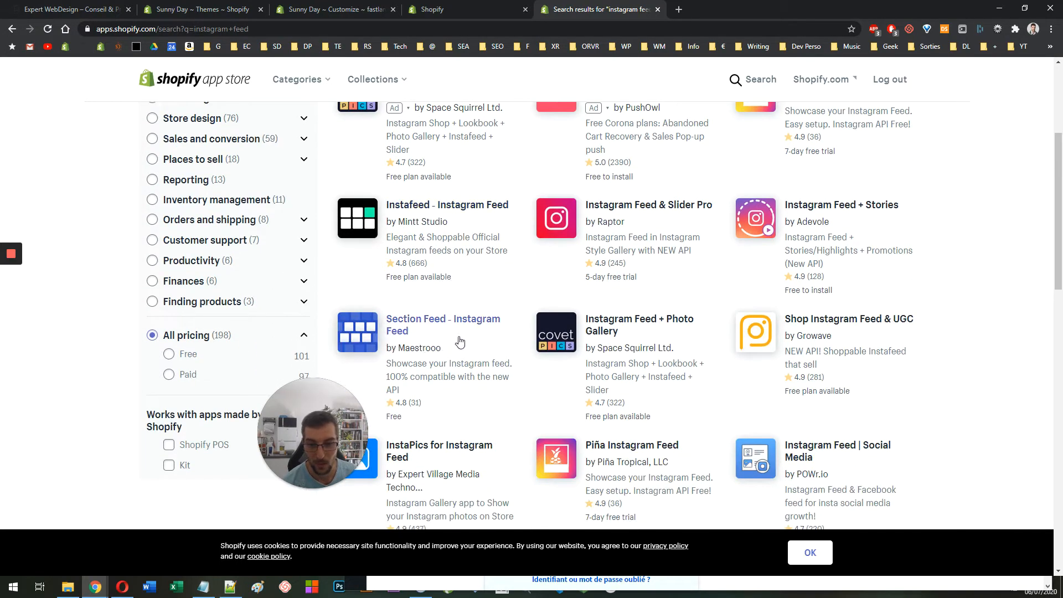
pyautogui.click(426, 205)
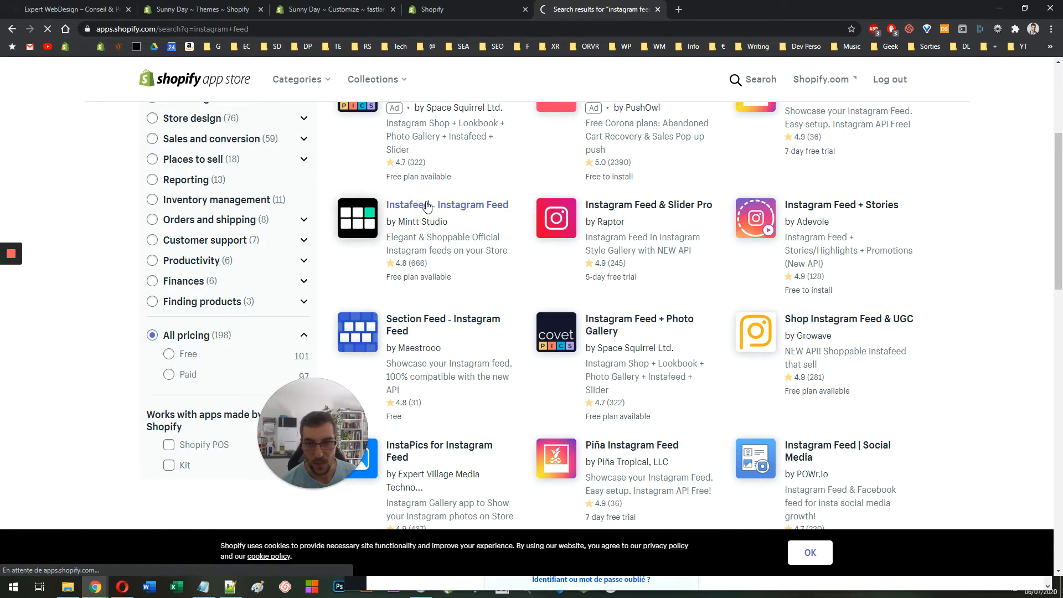
pyautogui.click(260, 296)
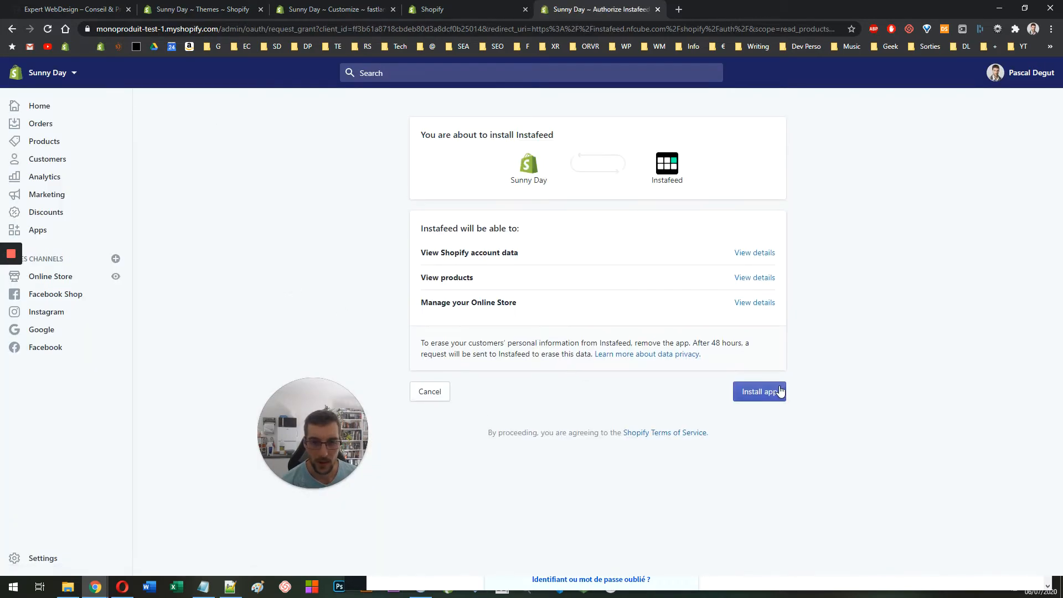
pyautogui.click(772, 392)
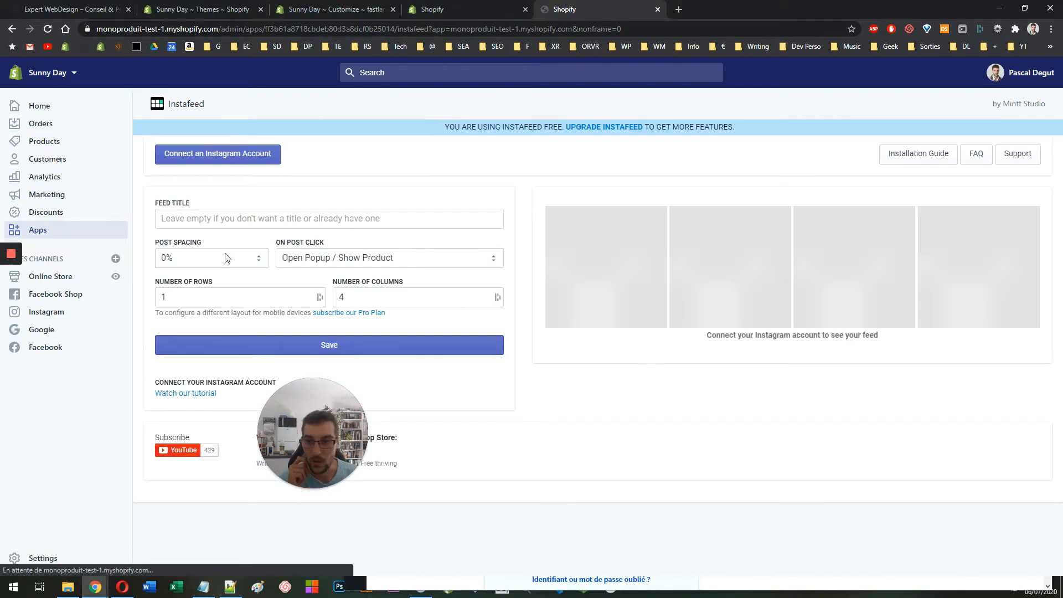
# Step: Connect the store's Instagram account to Instafeed and authorize Mintt Studio to access its profile and media content
pyautogui.click(204, 156)
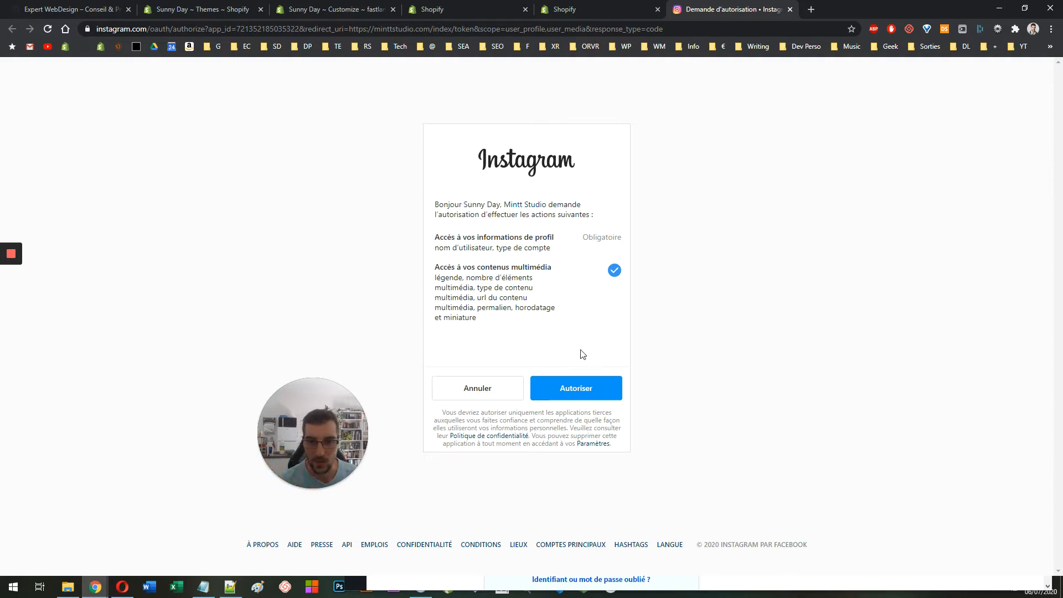
pyautogui.moveTo(464, 204); pyautogui.dragTo(491, 205)
pyautogui.click(509, 316)
pyautogui.click(586, 386)
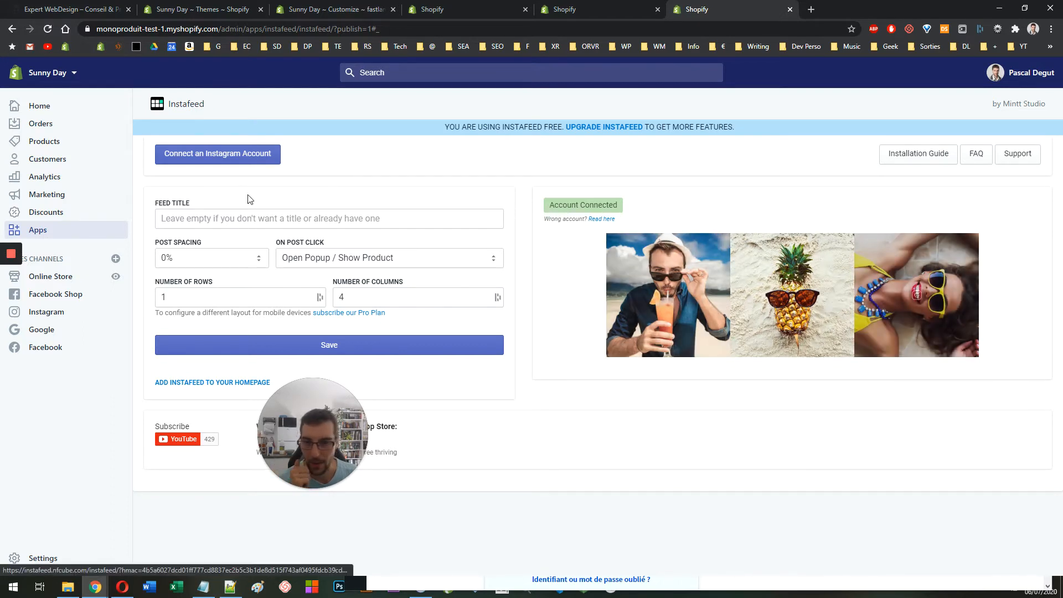
# Step: Set the Instafeed feed title to "Instagram"
pyautogui.click(252, 219)
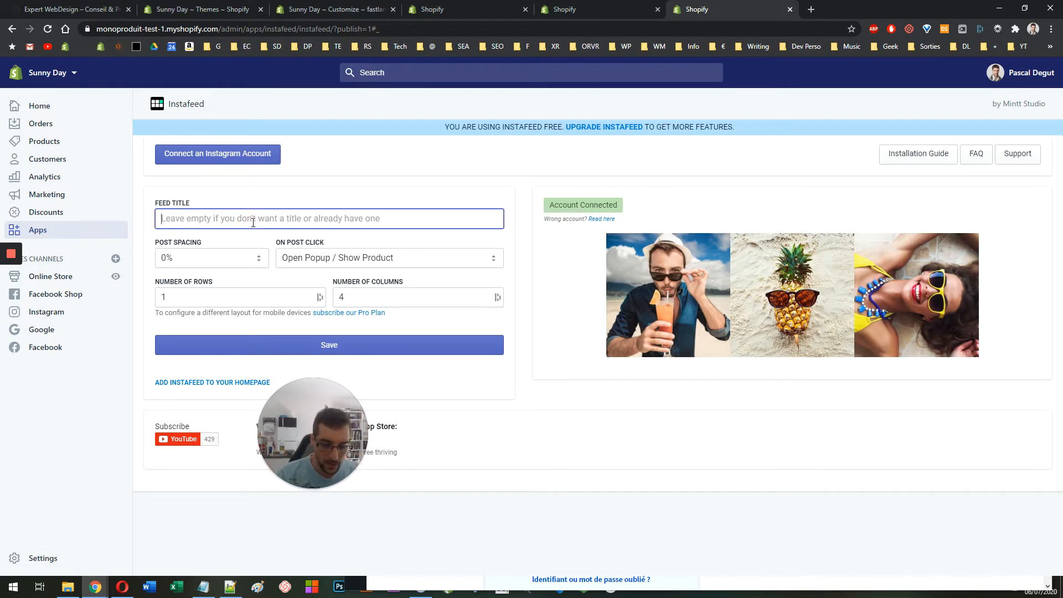
pyautogui.write('Instagram')
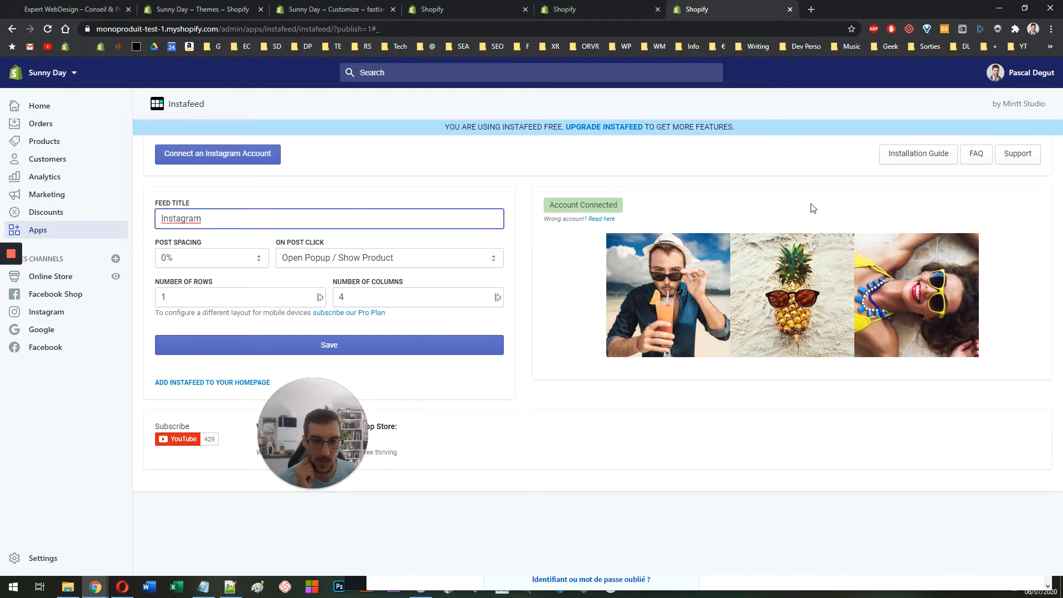
pyautogui.click(782, 211)
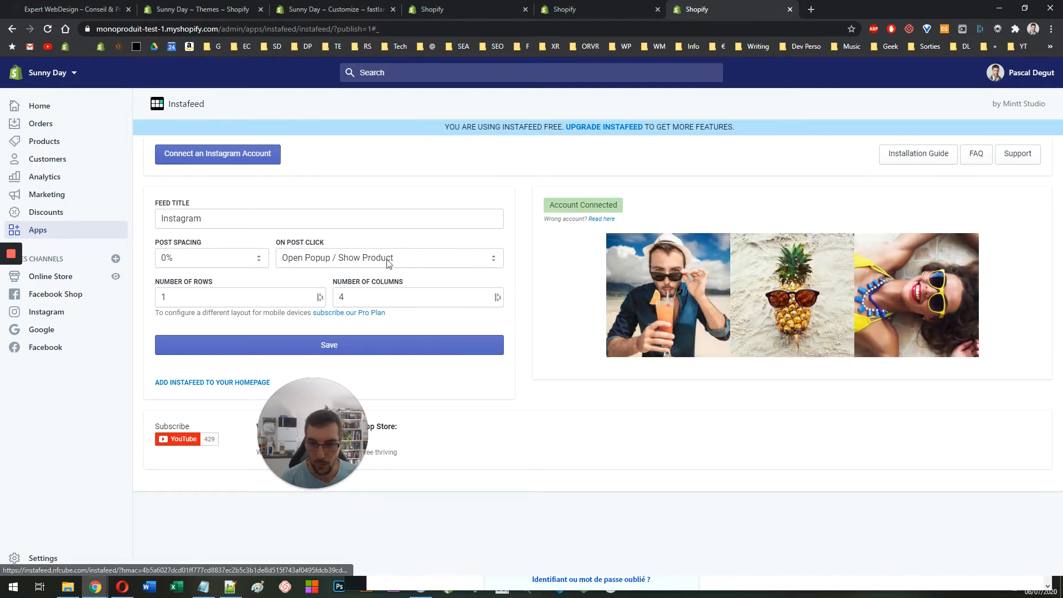
# Step: Set the feed's on-post-click behaviour to Open Instagram
pyautogui.click(368, 259)
pyautogui.click(367, 261)
pyautogui.click(368, 261)
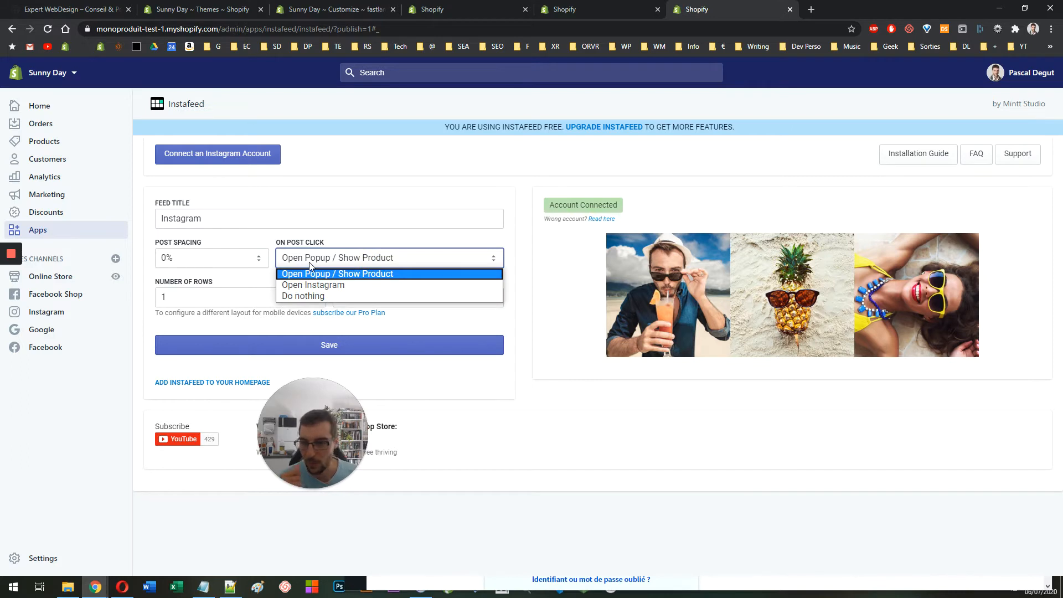
pyautogui.click(310, 296)
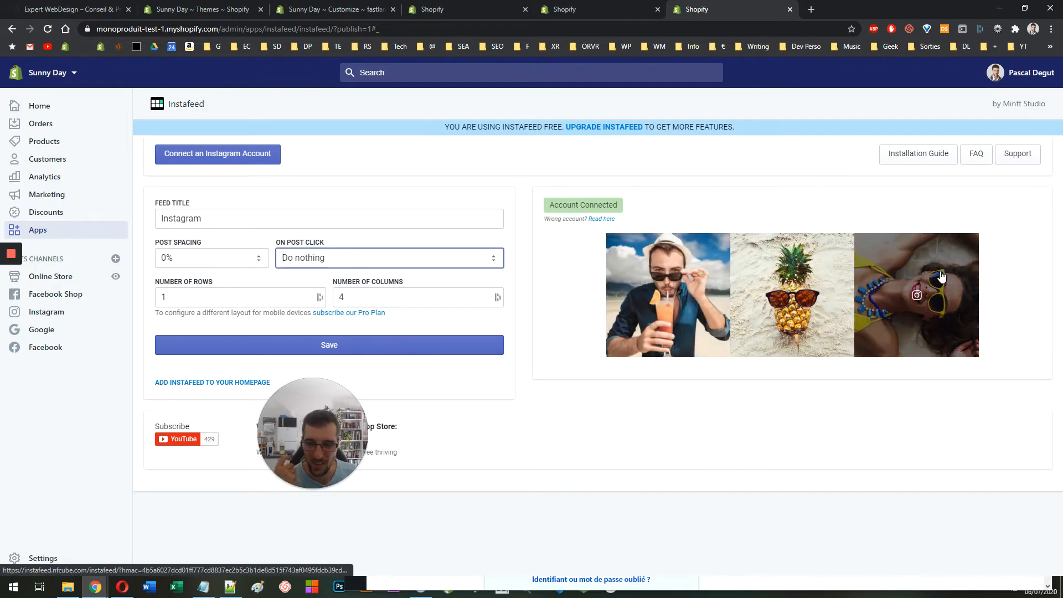
pyautogui.click(370, 262)
pyautogui.click(352, 283)
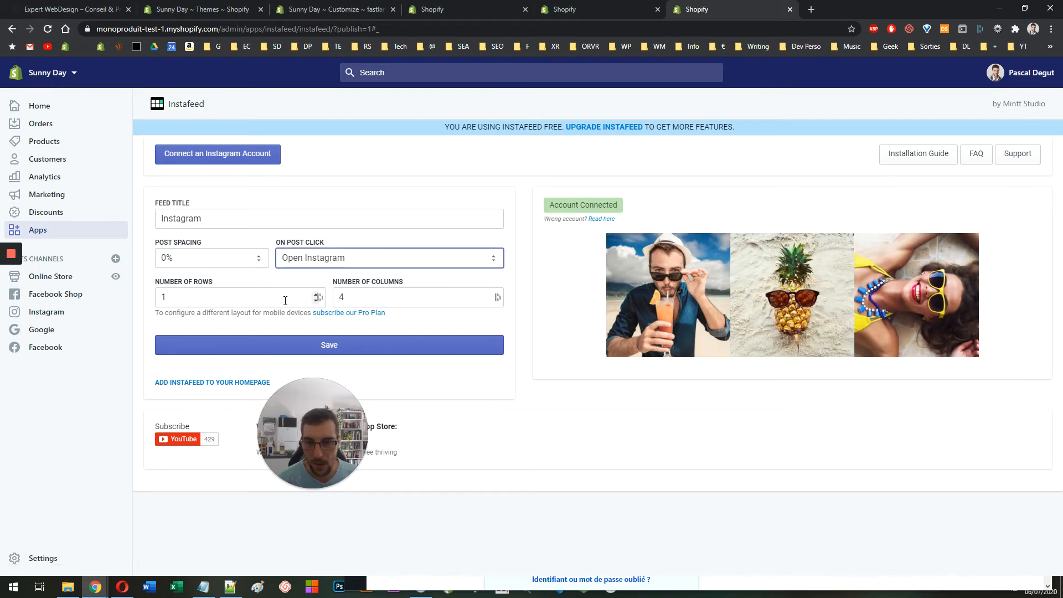
# Step: Set the feed's number of columns to 3 and save the settings
pyautogui.press('Tab')
pyautogui.press('Tab')
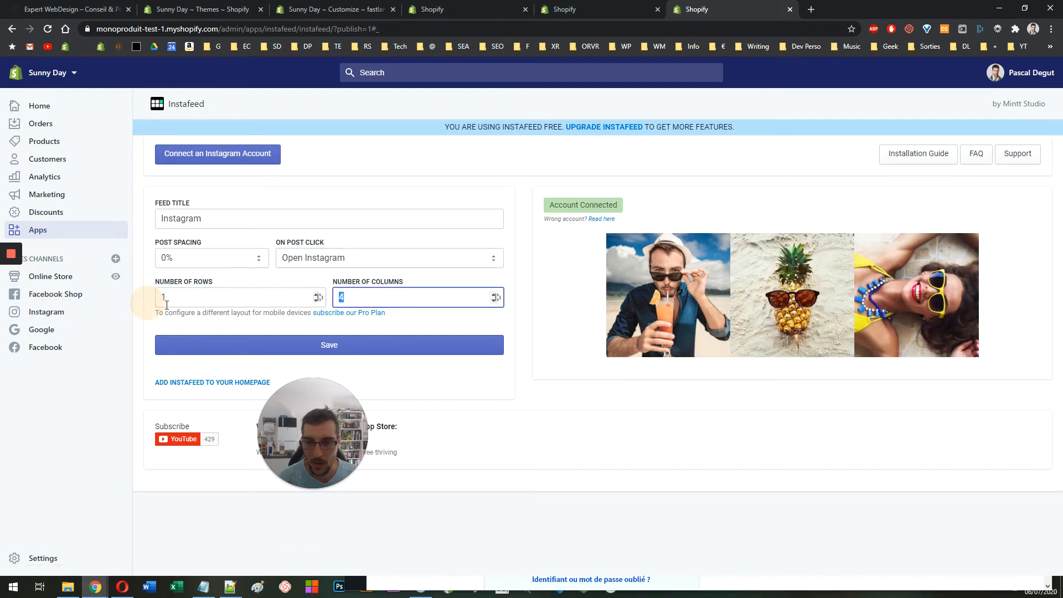
pyautogui.write('3')
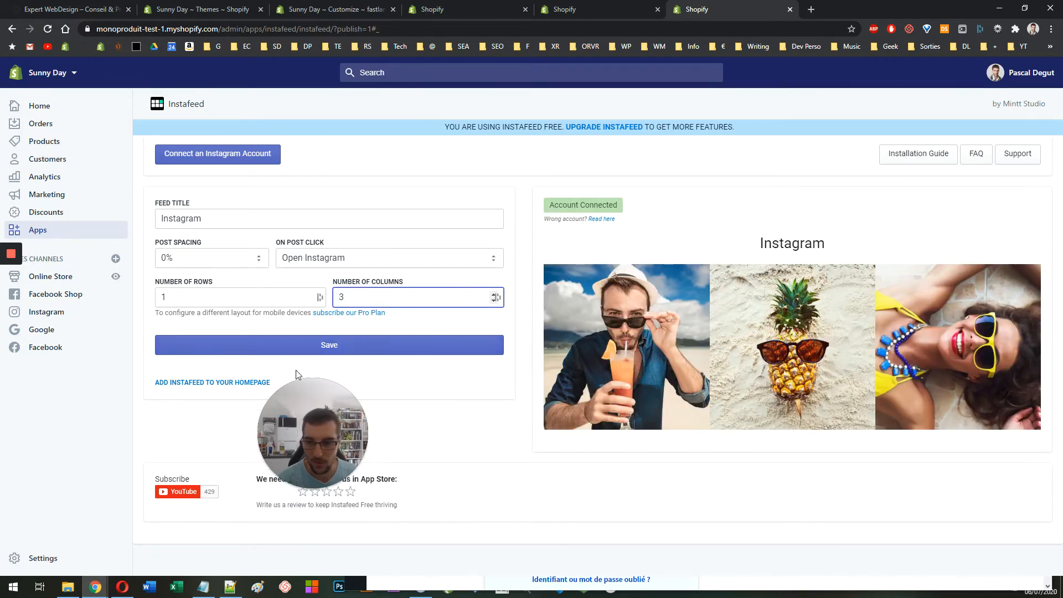
# Step: Set the feed's post spacing to 2% and save the settings
pyautogui.click(192, 259)
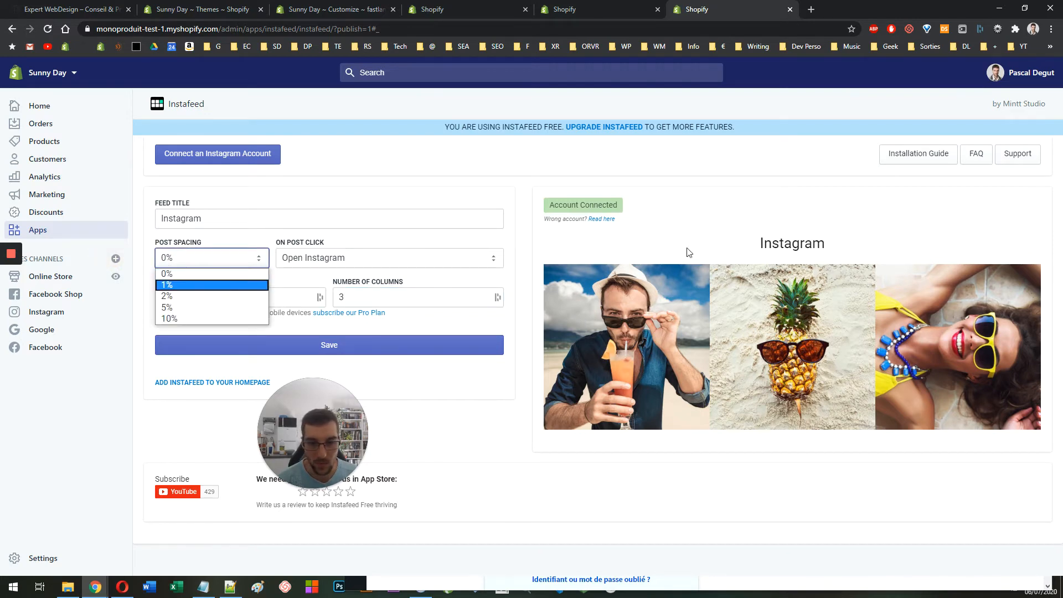
pyautogui.click(180, 296)
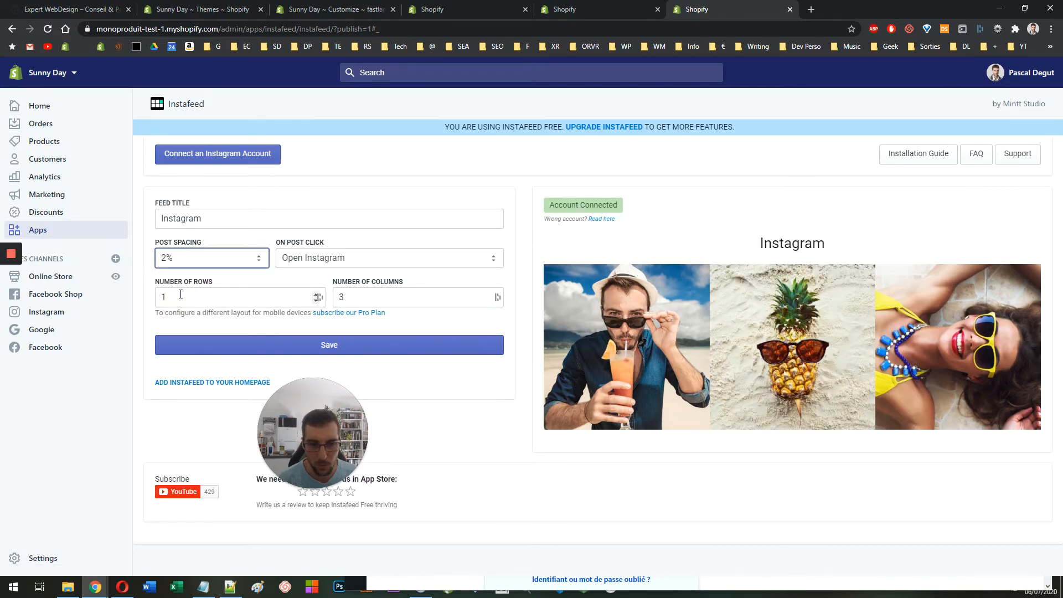
pyautogui.click(323, 346)
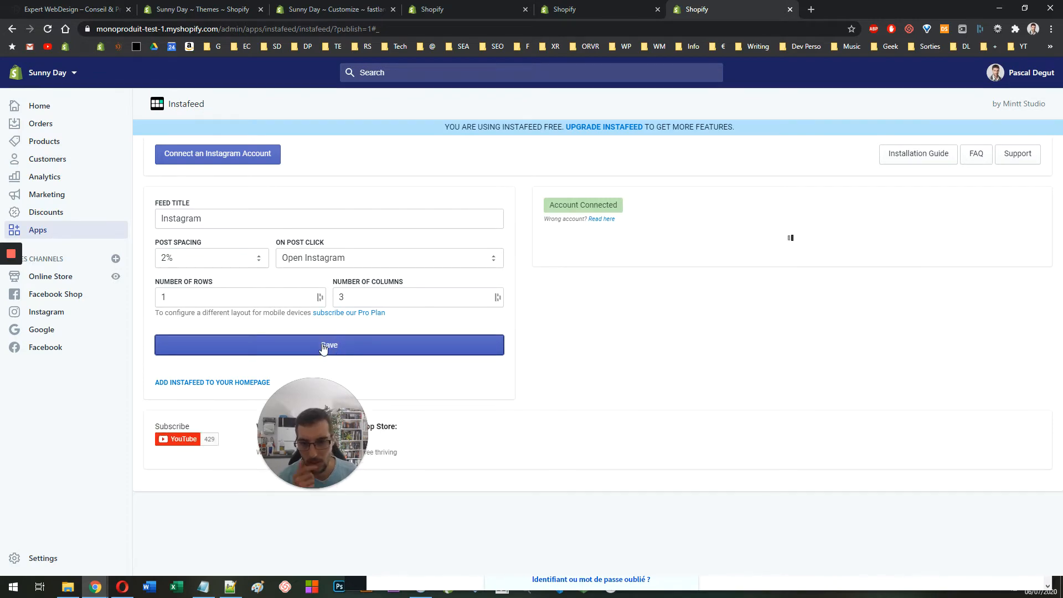
# Step: View the instructions for adding Instafeed to the homepage, close them, and save the feed settings again
pyautogui.click(234, 383)
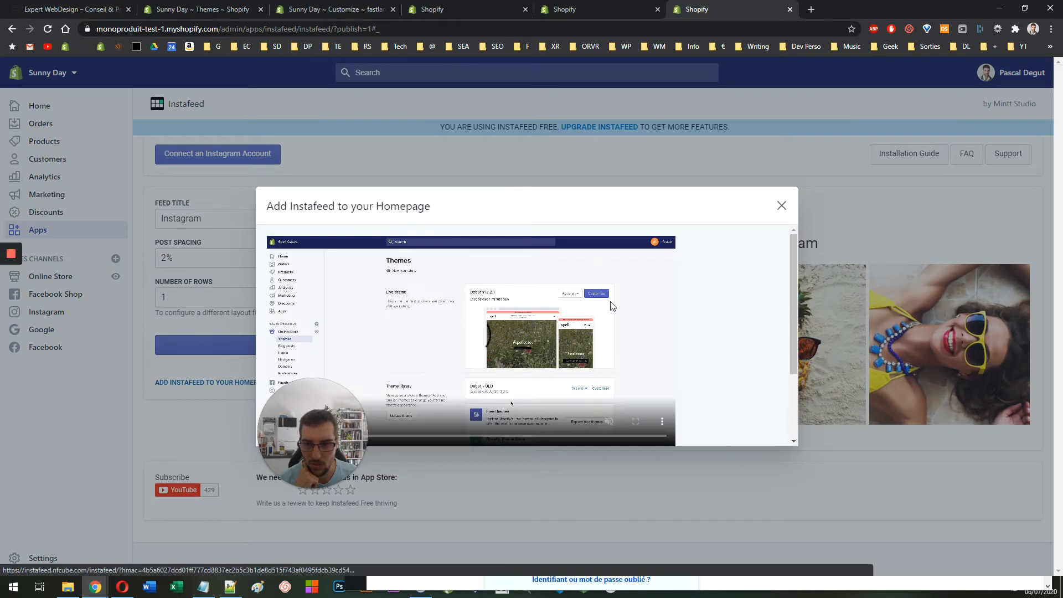
pyautogui.click(781, 205)
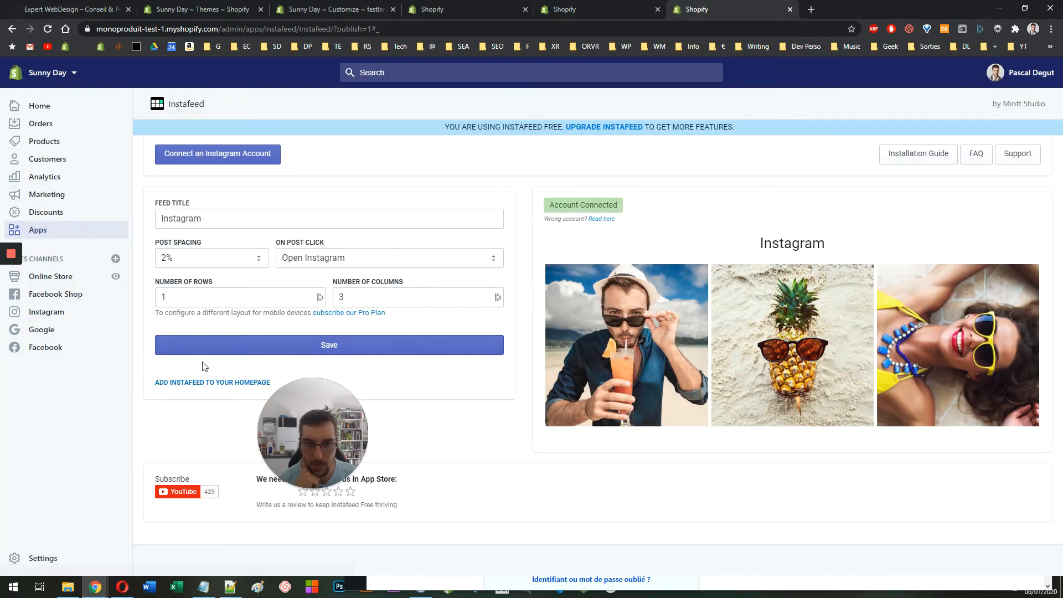
pyautogui.click(280, 349)
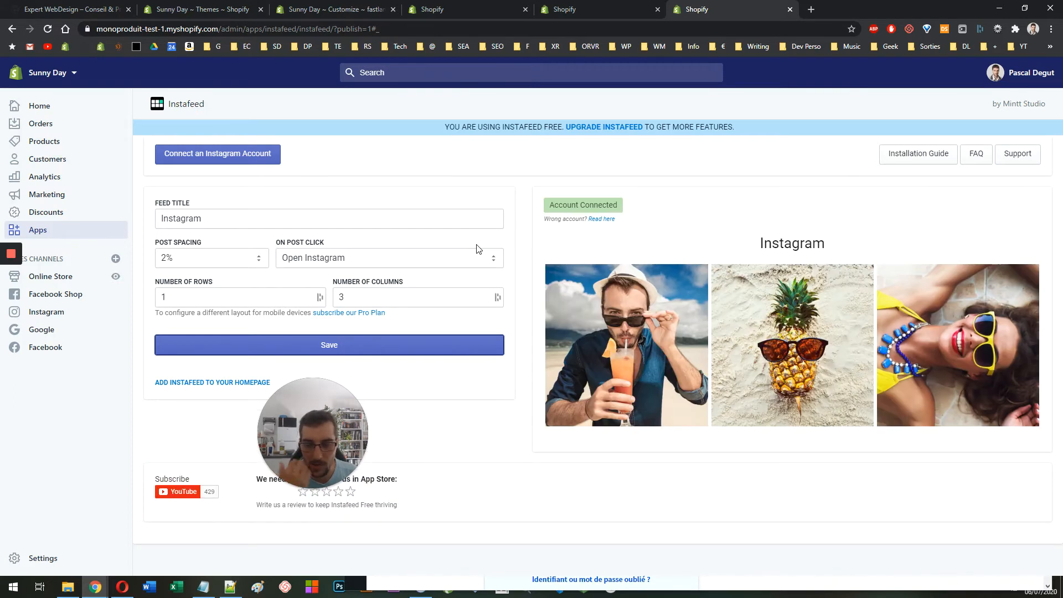
# Step: Open the Online Store themes page in a new browser tab and switch to it
pyautogui.rightClick(58, 275)
pyautogui.click(71, 281)
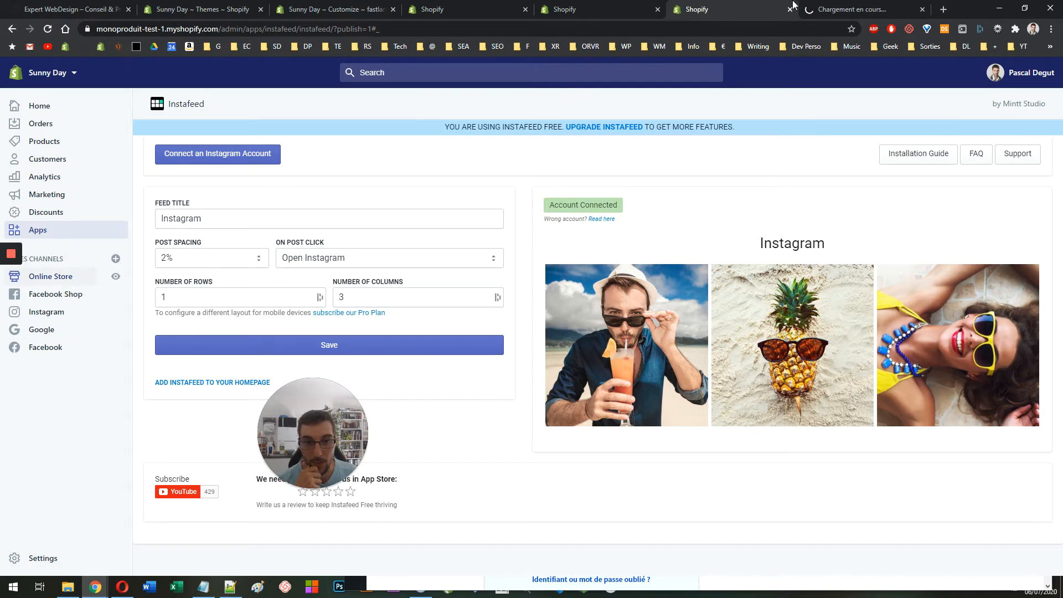
pyautogui.click(833, 5)
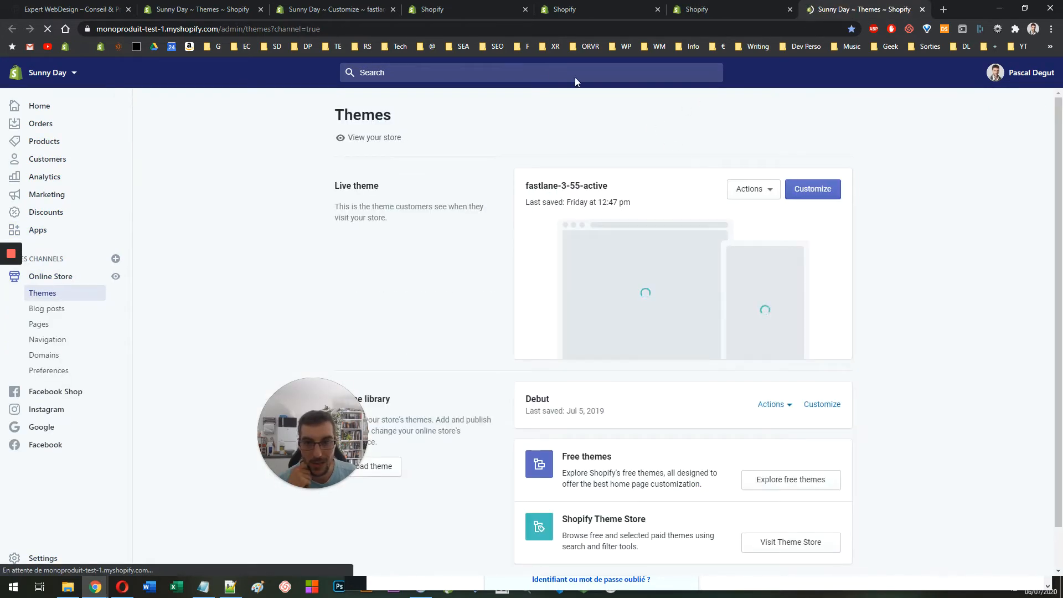
# Step: Open the customizer for the live fastlane-3-55-active theme, then check the Instagram Feed section's settings in the older theme editor tab
pyautogui.click(820, 192)
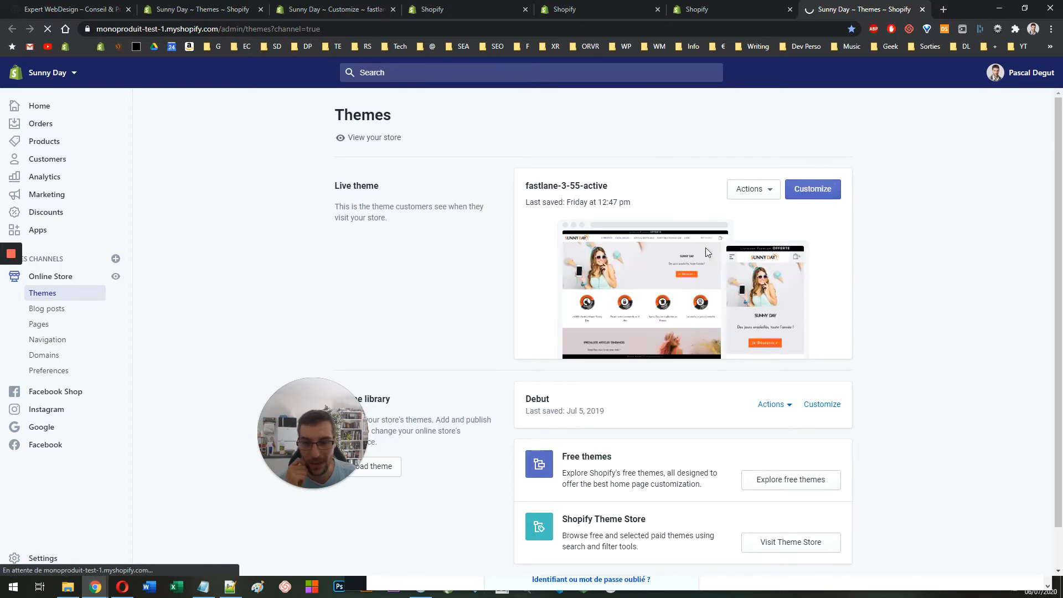
pyautogui.click(400, 10)
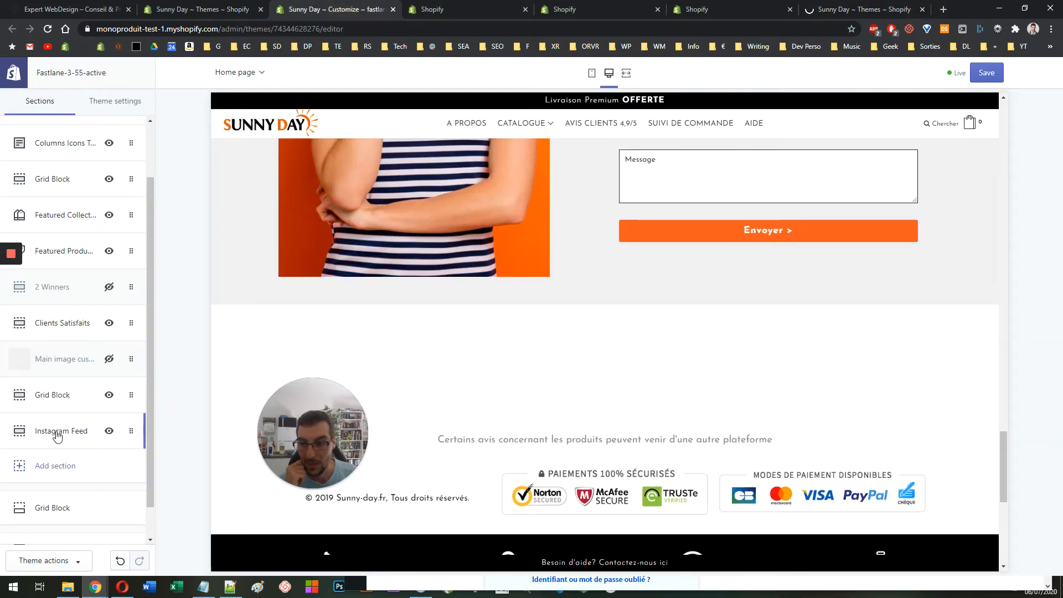
pyautogui.click(84, 430)
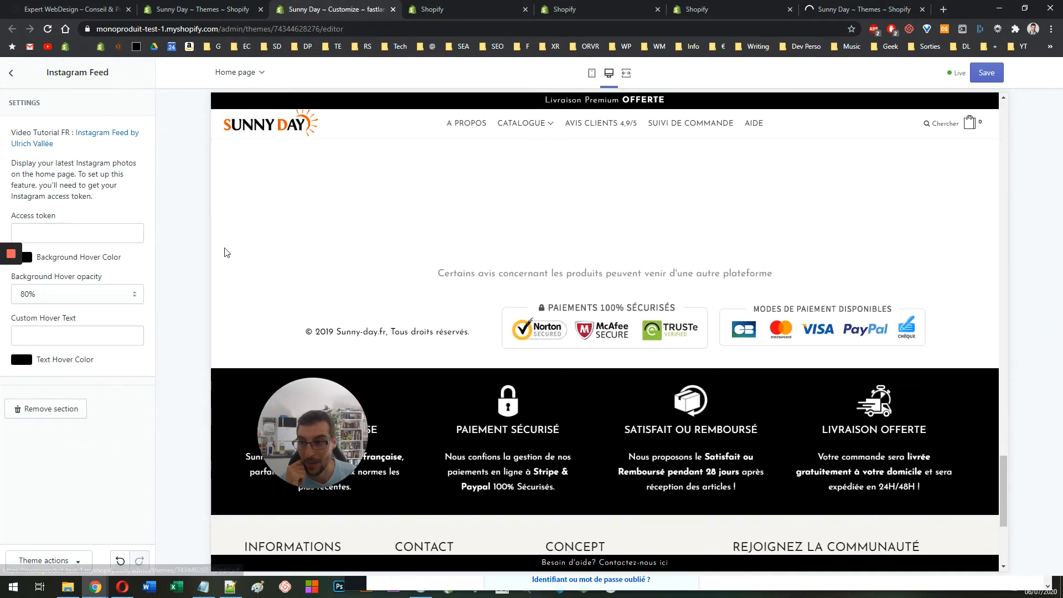
pyautogui.click(9, 72)
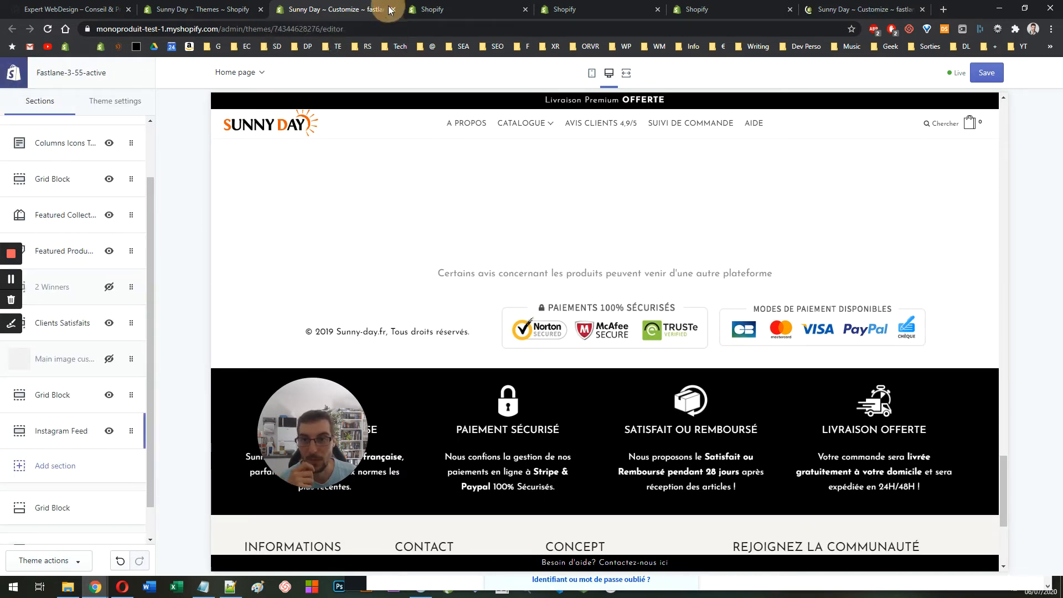
# Step: Close the older theme editor tab, discarding its unsaved changes, and switch to the newly opened theme editor
pyautogui.click(392, 9)
pyautogui.click(581, 98)
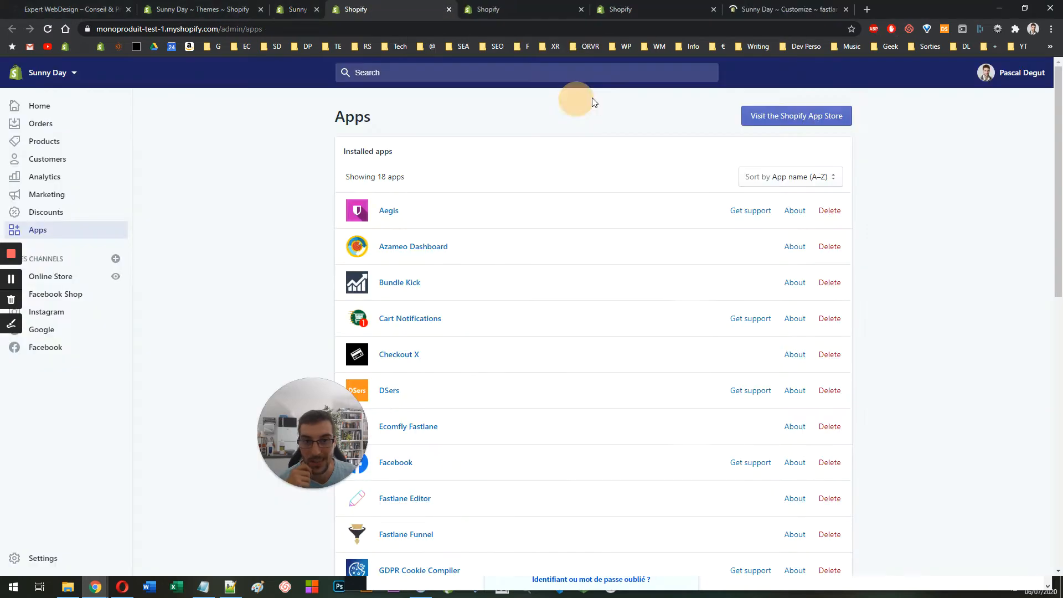
pyautogui.click(623, 5)
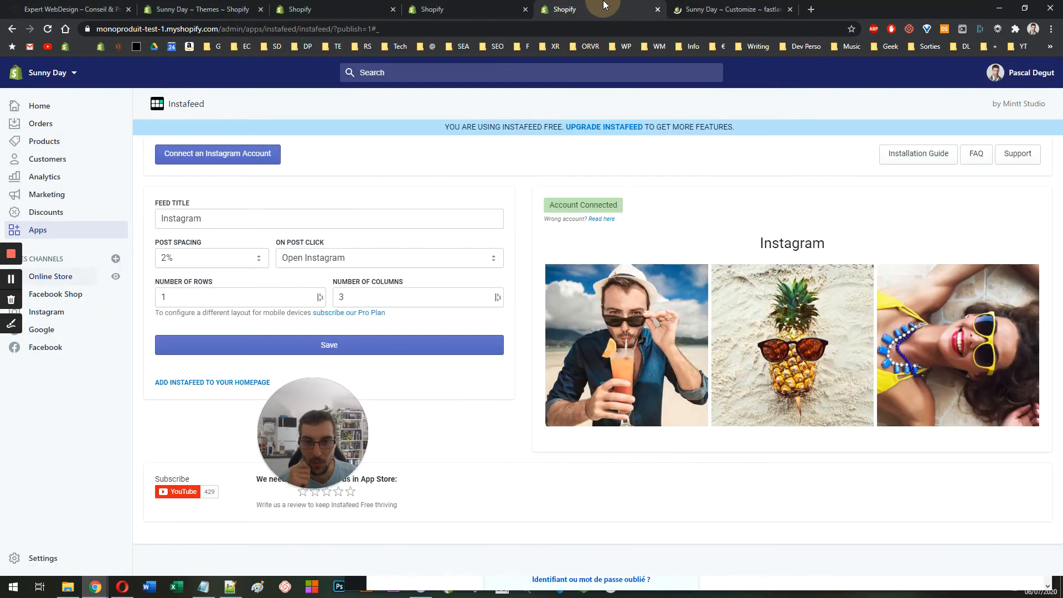
pyautogui.click(708, 10)
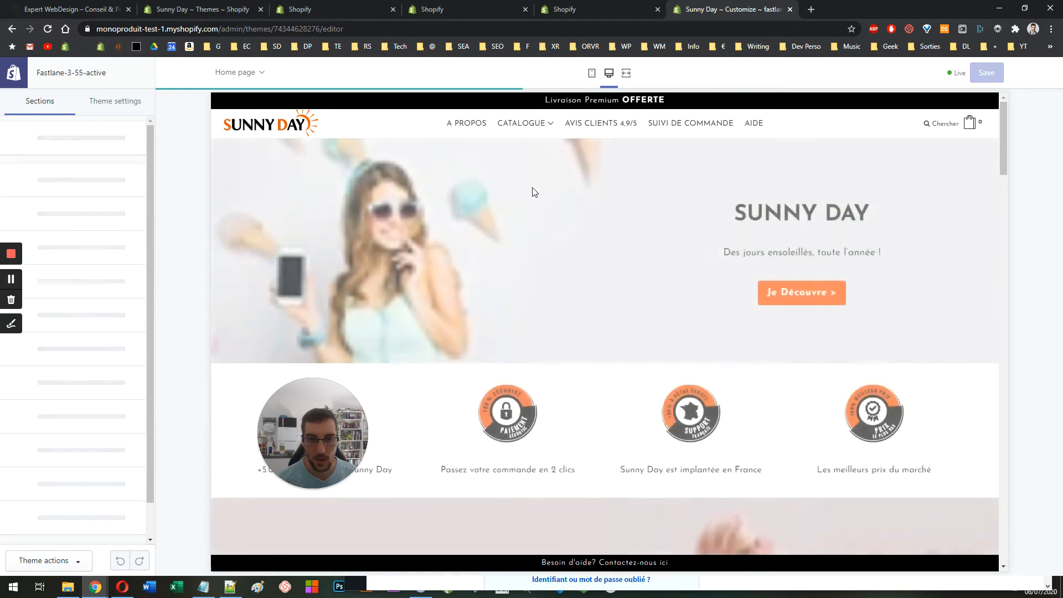
# Step: Add the Instafeed App section from the Instagram Feed category to the home page
pyautogui.scroll(-5, 529, 237)
pyautogui.scroll(-12, 529, 237)
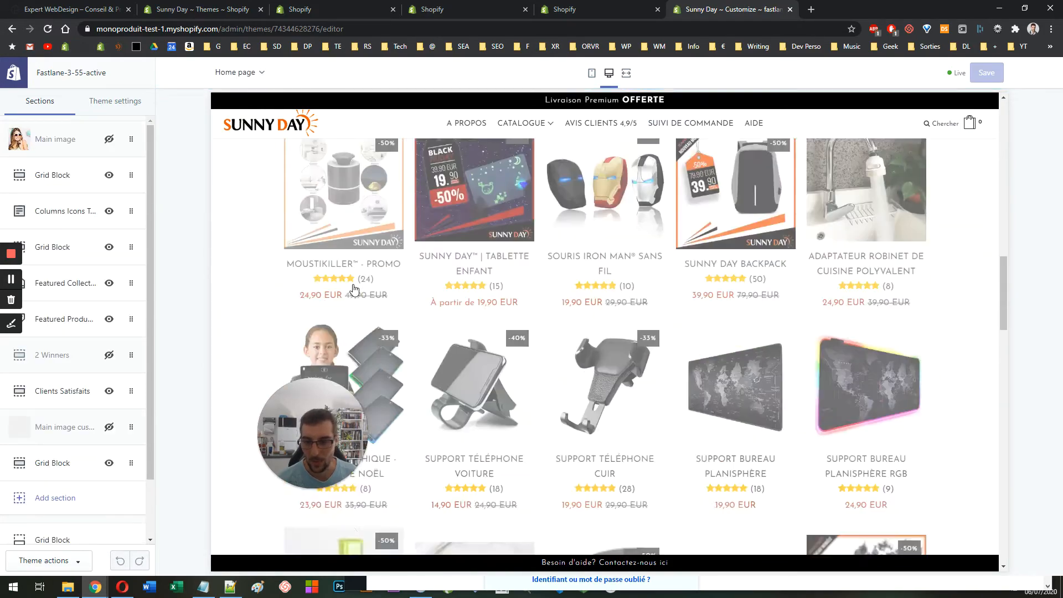
pyautogui.click(91, 497)
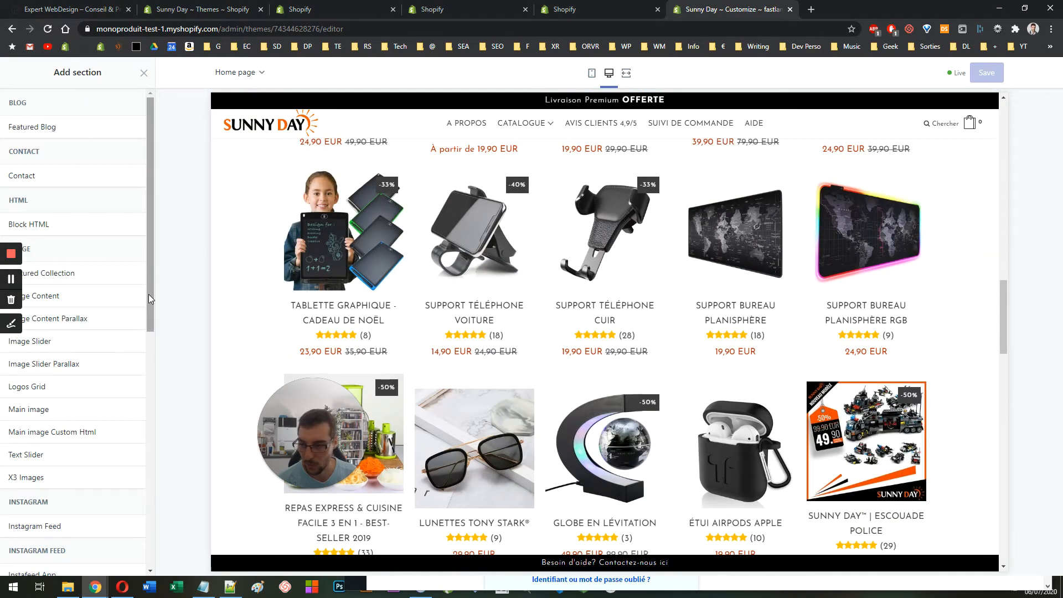
pyautogui.scroll(-4, 106, 321)
pyautogui.scroll(-4, 108, 321)
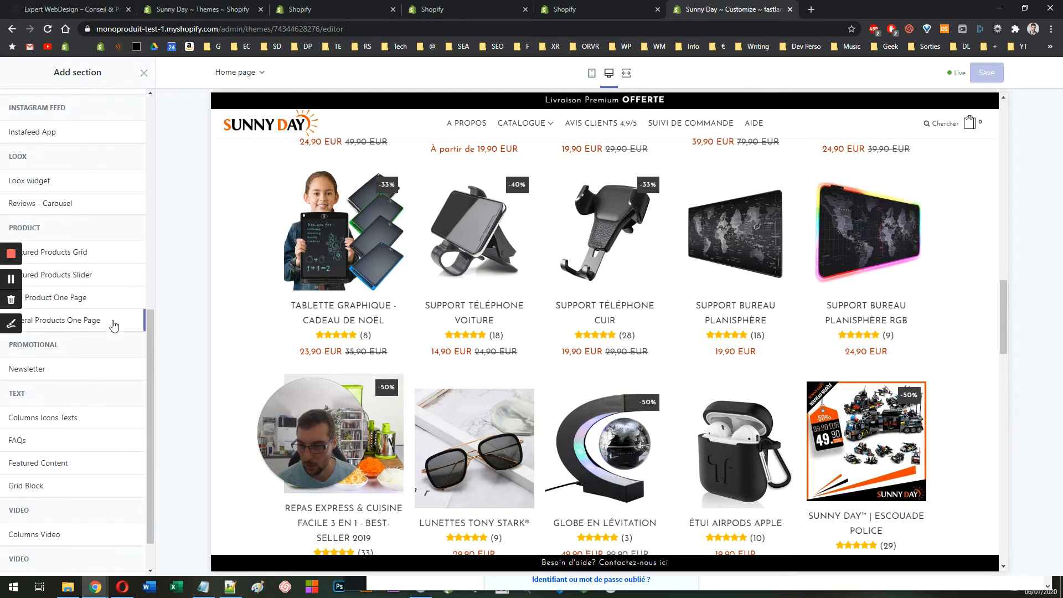
pyautogui.scroll(-1, 114, 326)
pyautogui.scroll(3, 111, 349)
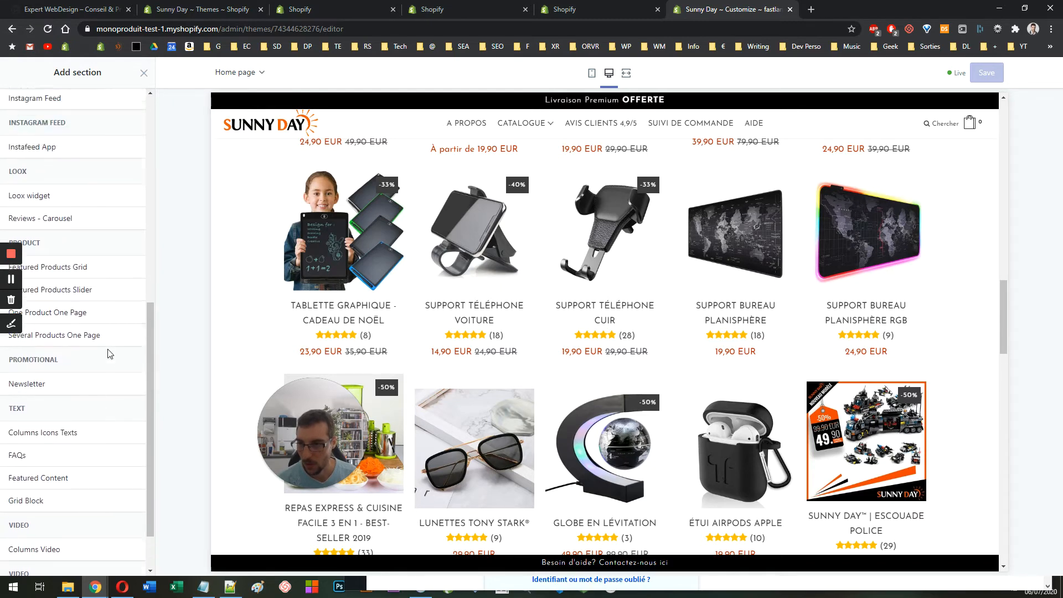
pyautogui.scroll(3, 109, 357)
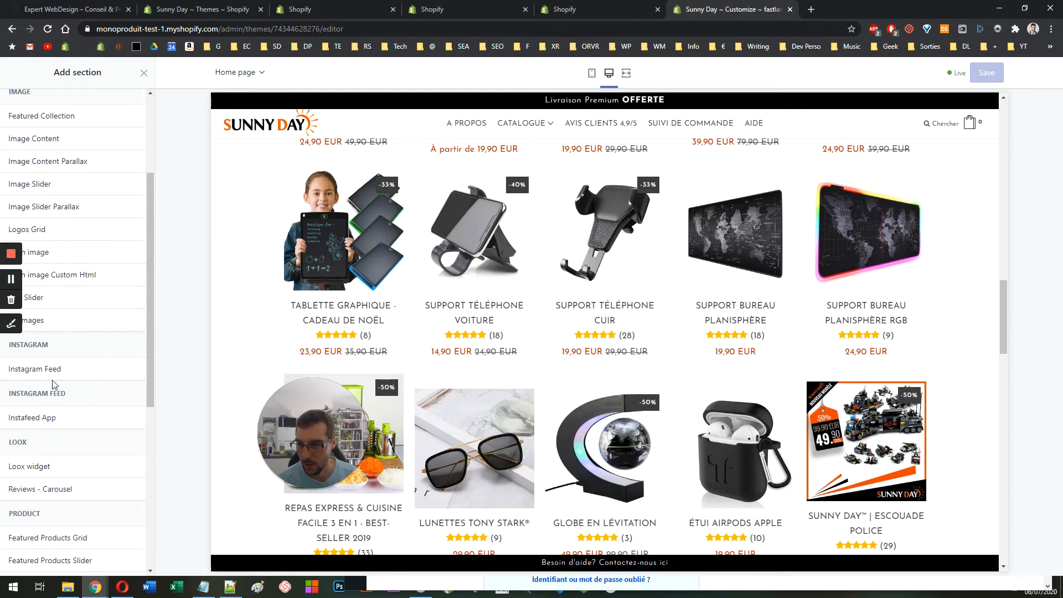
pyautogui.scroll(1, 22, 385)
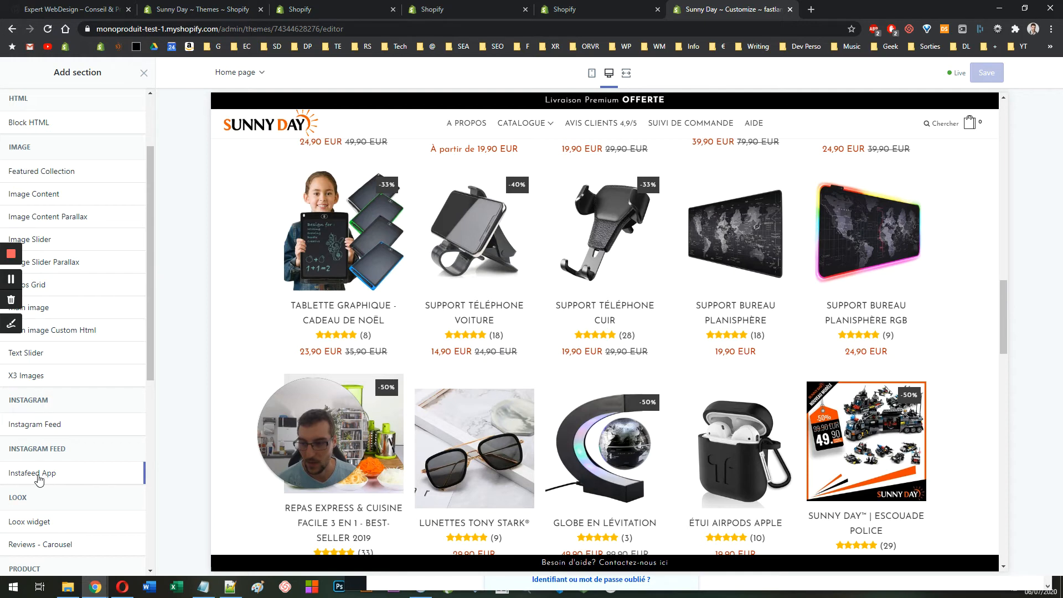
pyautogui.moveTo(20, 449); pyautogui.dragTo(63, 458)
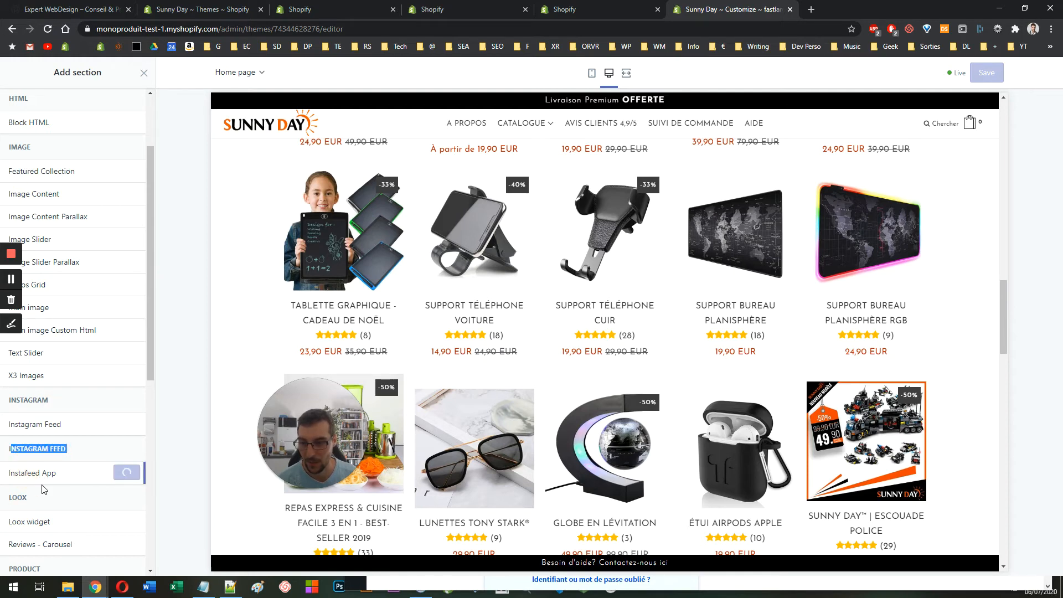
pyautogui.click(127, 473)
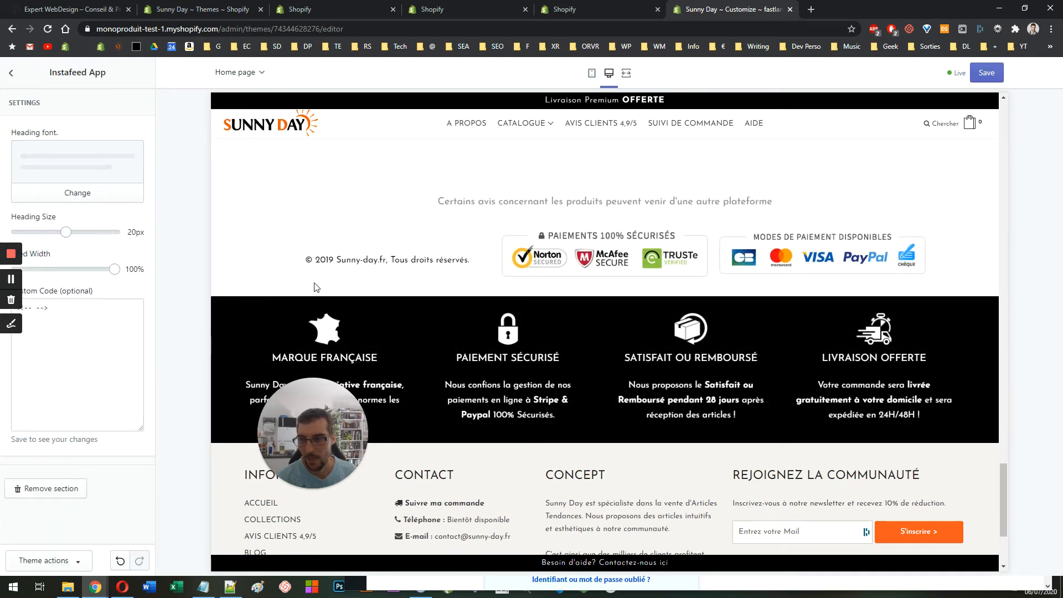
# Step: Set the Instafeed App section's heading font to Josefin Sans
pyautogui.scroll(3, 315, 282)
pyautogui.scroll(1, 420, 343)
pyautogui.scroll(-2, 411, 356)
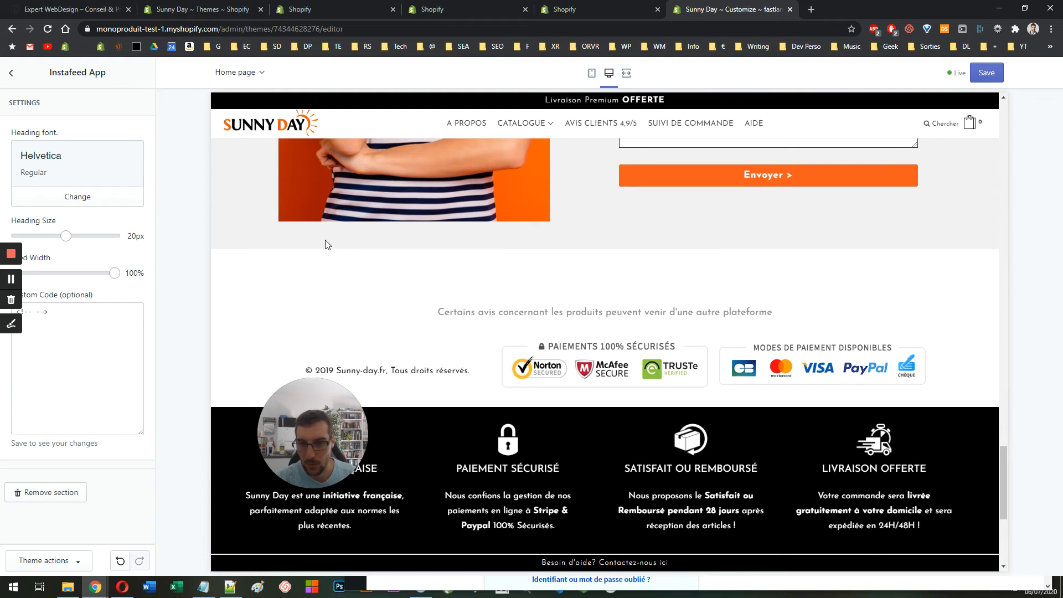
pyautogui.click(74, 207)
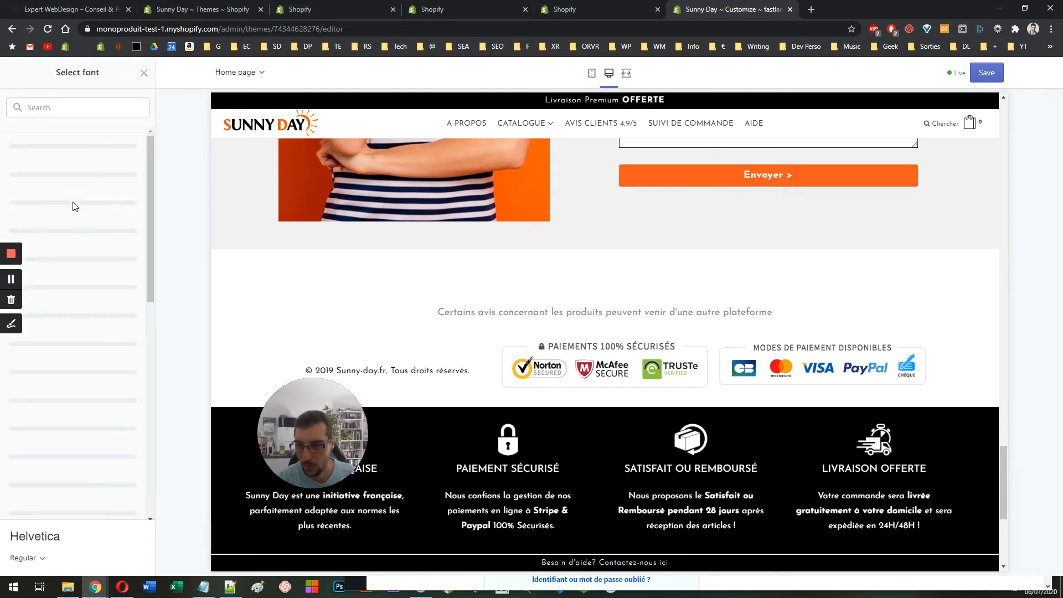
pyautogui.scroll(8, 513, 263)
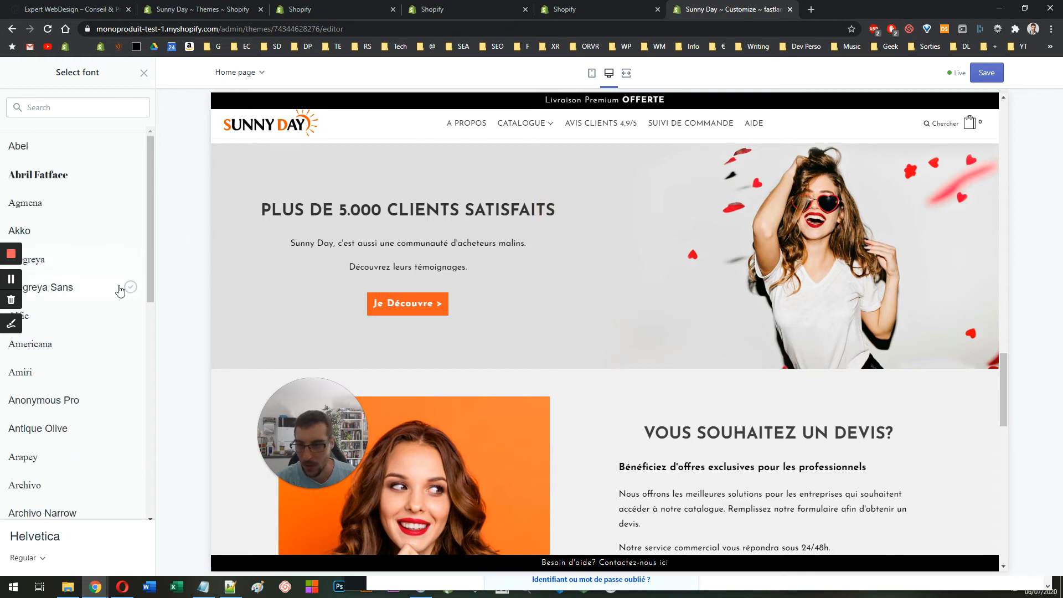
pyautogui.scroll(-3, 123, 319)
pyautogui.scroll(-5, 102, 344)
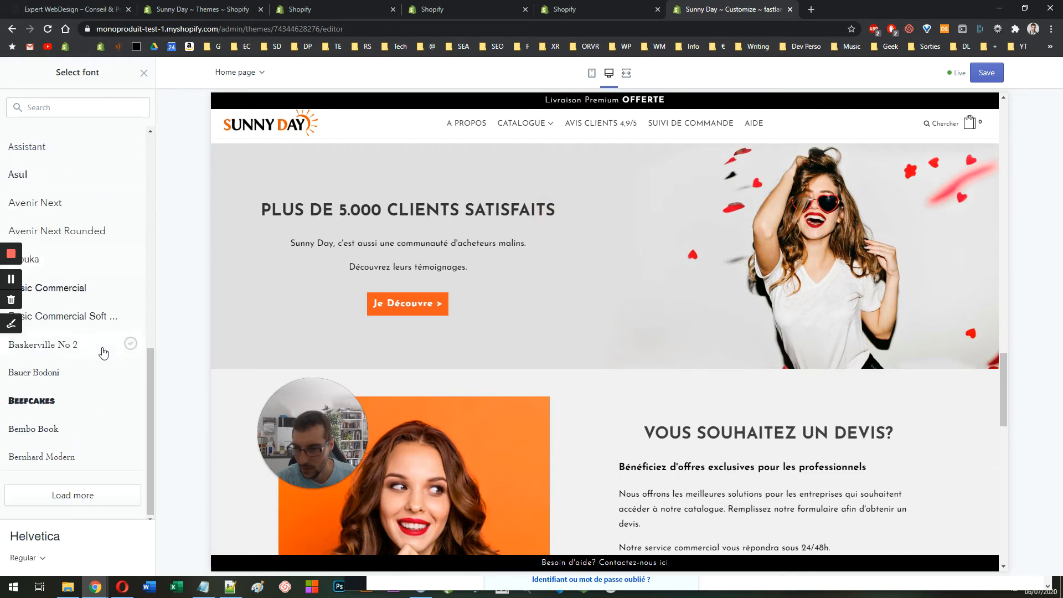
pyautogui.click(74, 494)
pyautogui.scroll(-8, 105, 357)
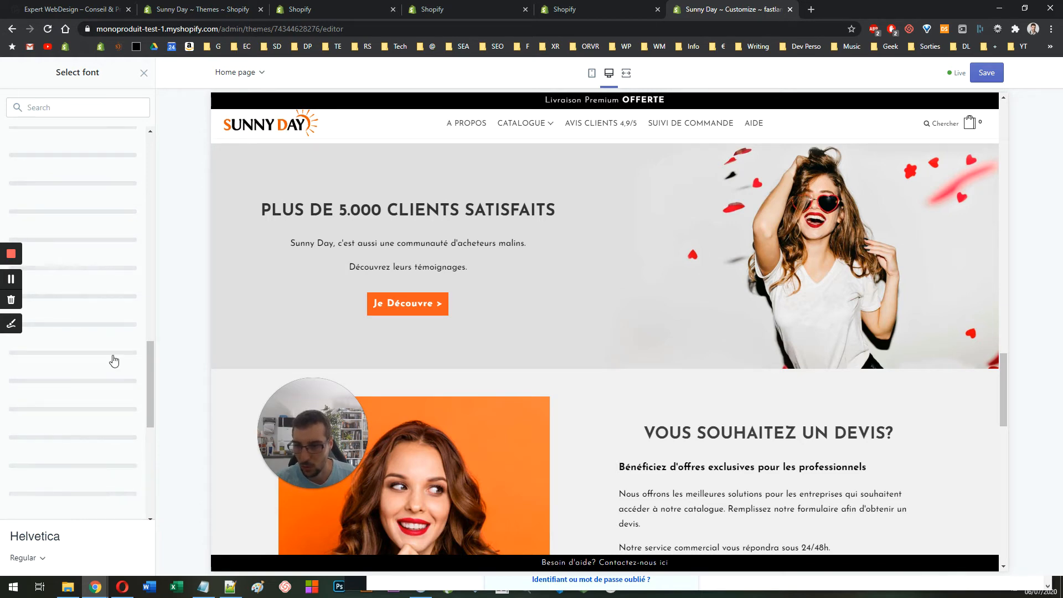
pyautogui.scroll(-5, 116, 363)
pyautogui.click(88, 494)
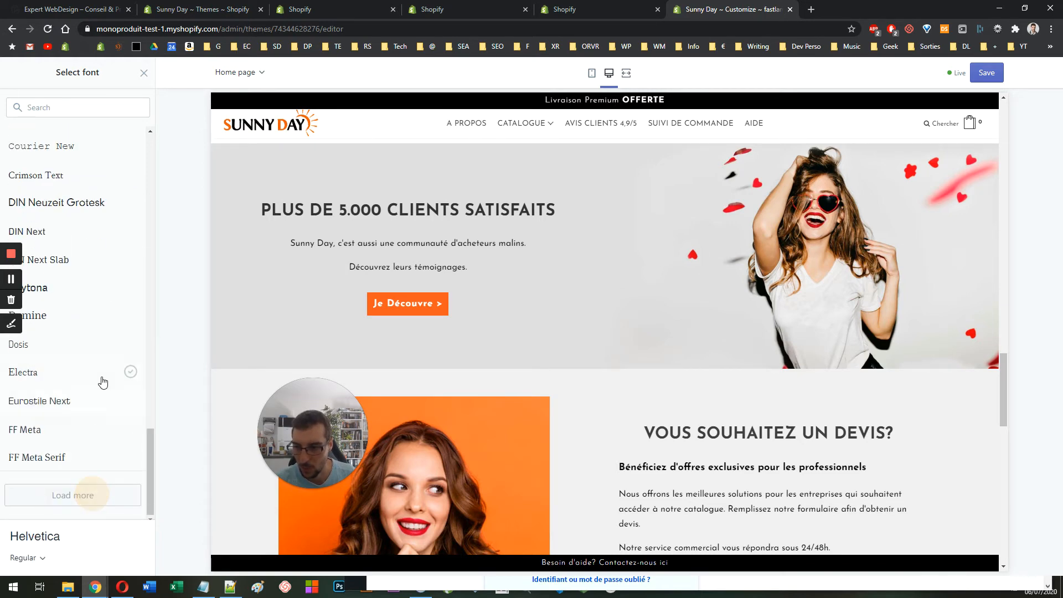
pyautogui.scroll(-5, 102, 415)
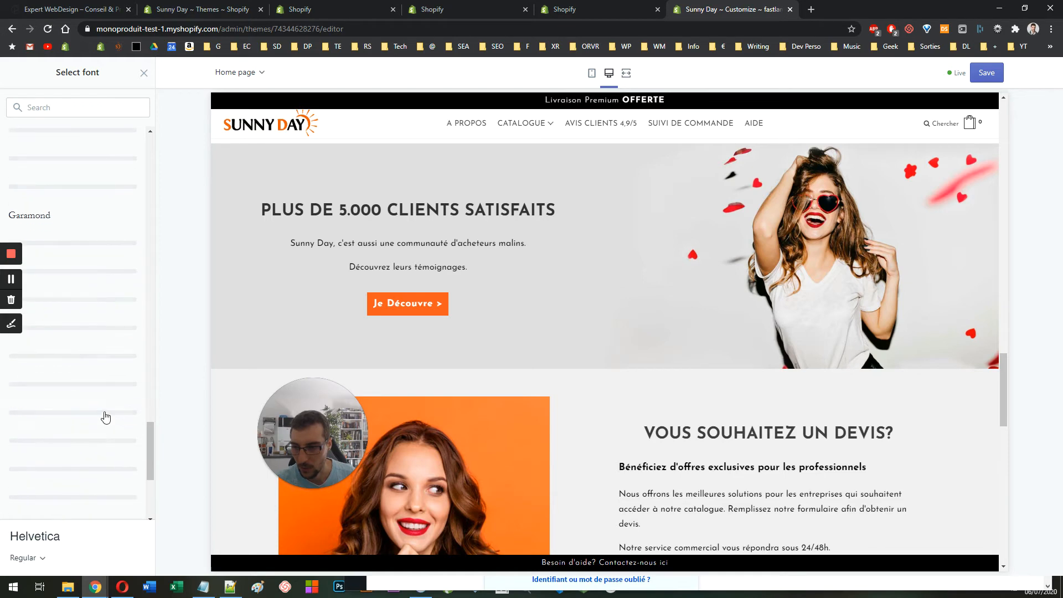
pyautogui.scroll(-3, 105, 417)
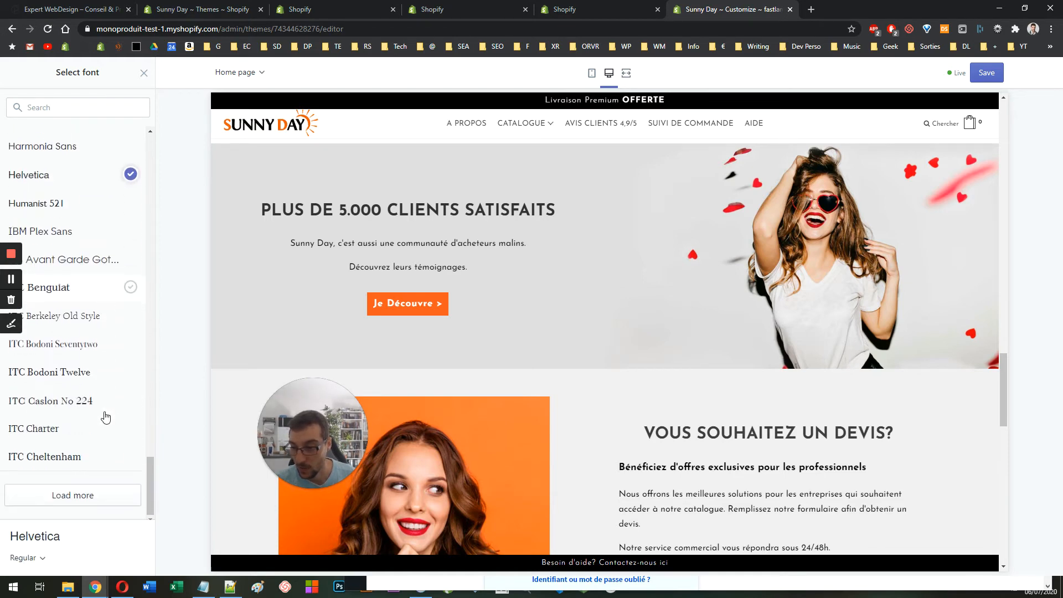
pyautogui.click(69, 498)
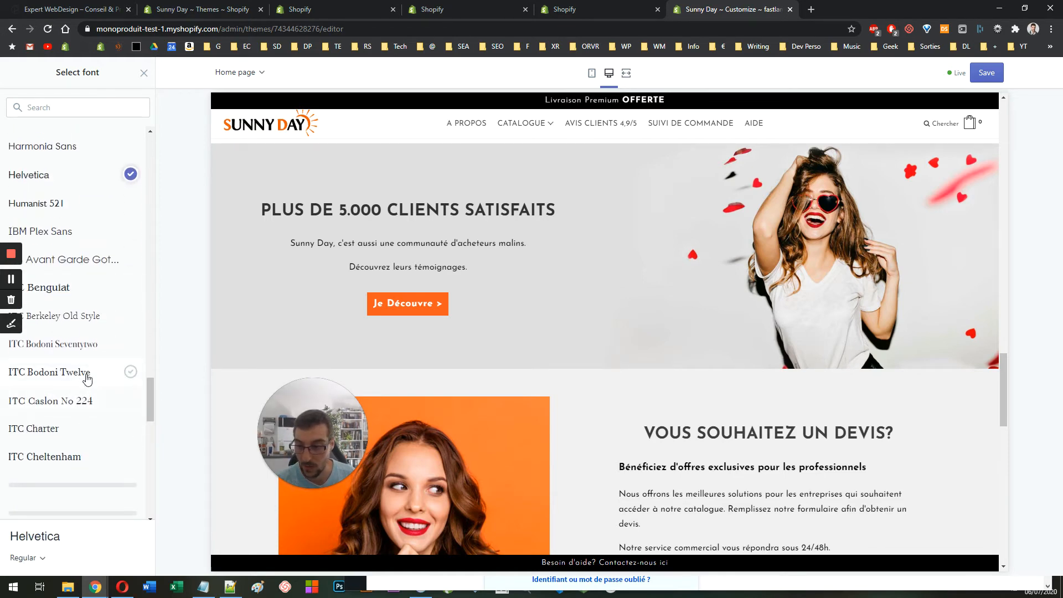
pyautogui.scroll(-3, 86, 377)
pyautogui.scroll(-10, 97, 403)
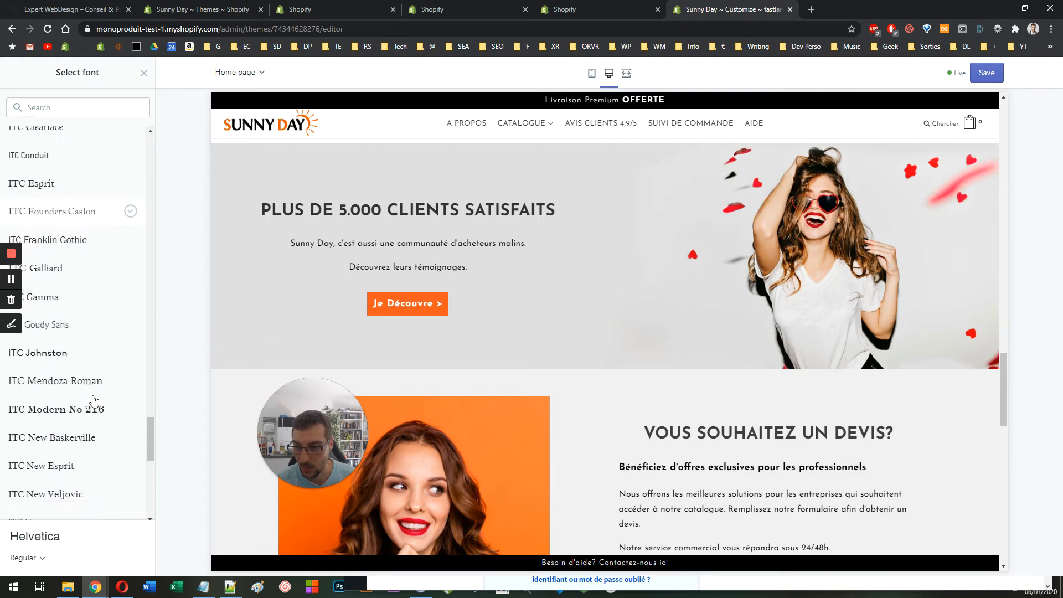
pyautogui.click(71, 374)
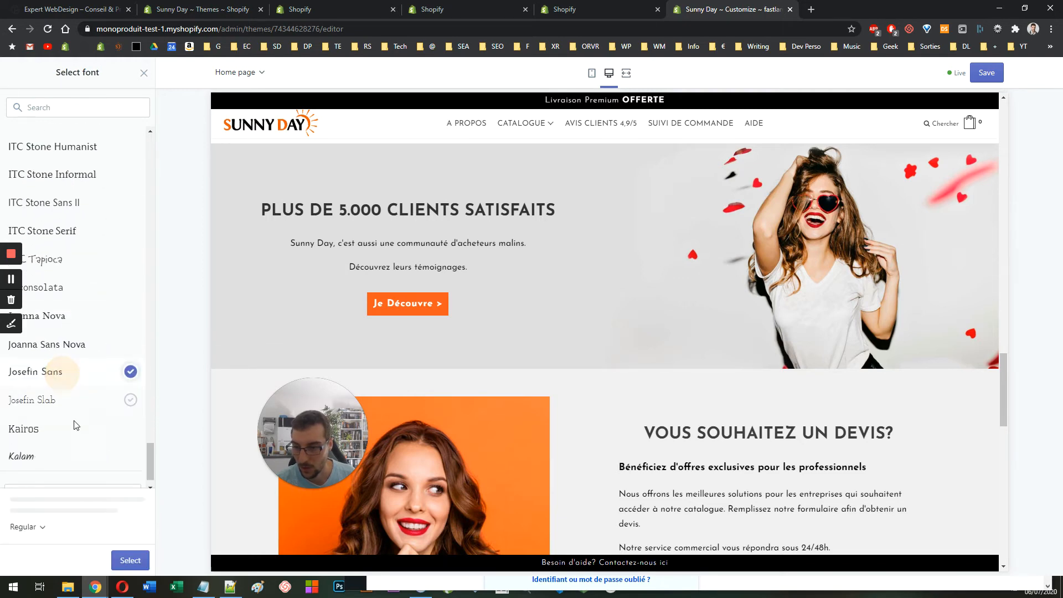
pyautogui.click(130, 560)
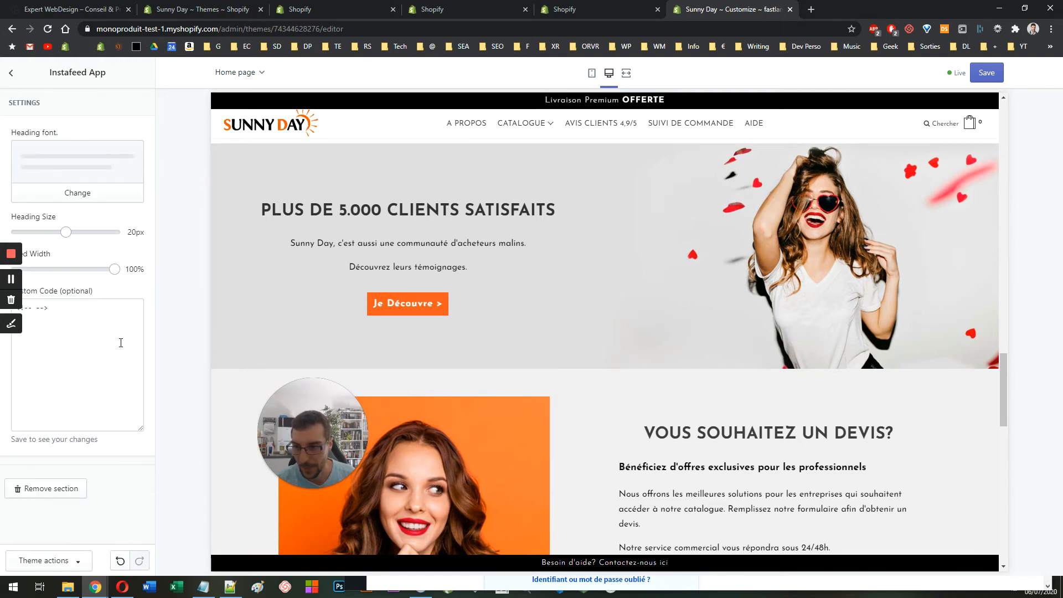
# Step: Examine the Instafeed App section's optional custom code and the home page preview
pyautogui.click(121, 342)
pyautogui.hotkey('ctrl', 'a')
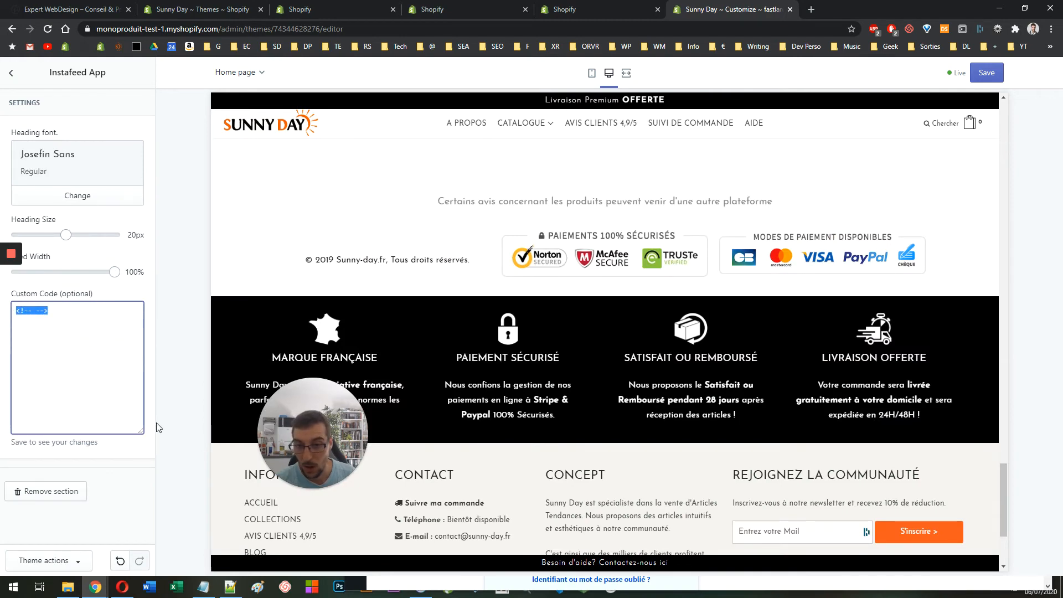
pyautogui.scroll(3, 229, 350)
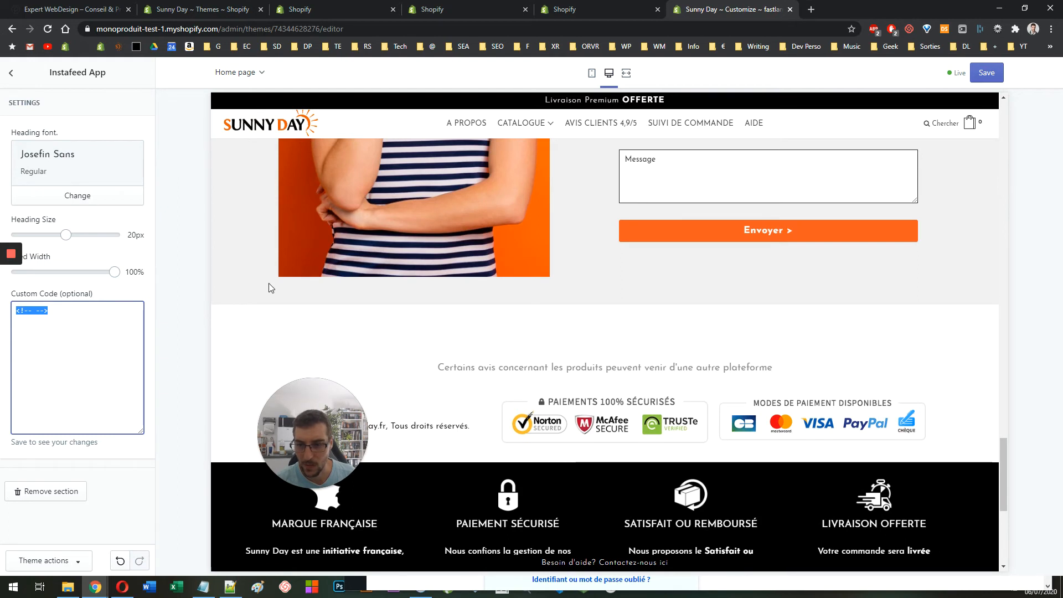
pyautogui.moveTo(113, 348); pyautogui.dragTo(1, 299)
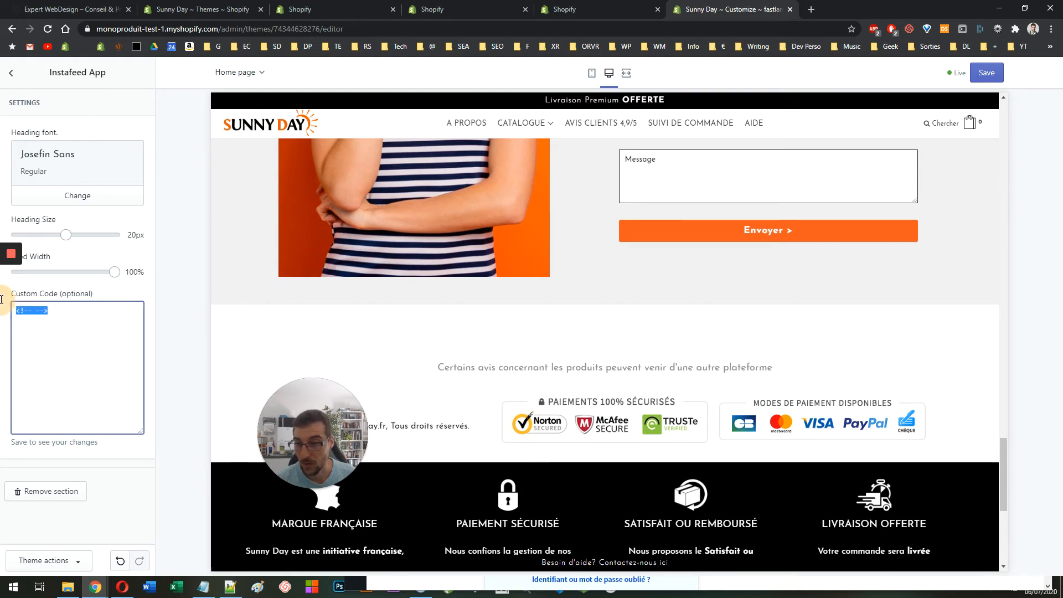
pyautogui.click(105, 388)
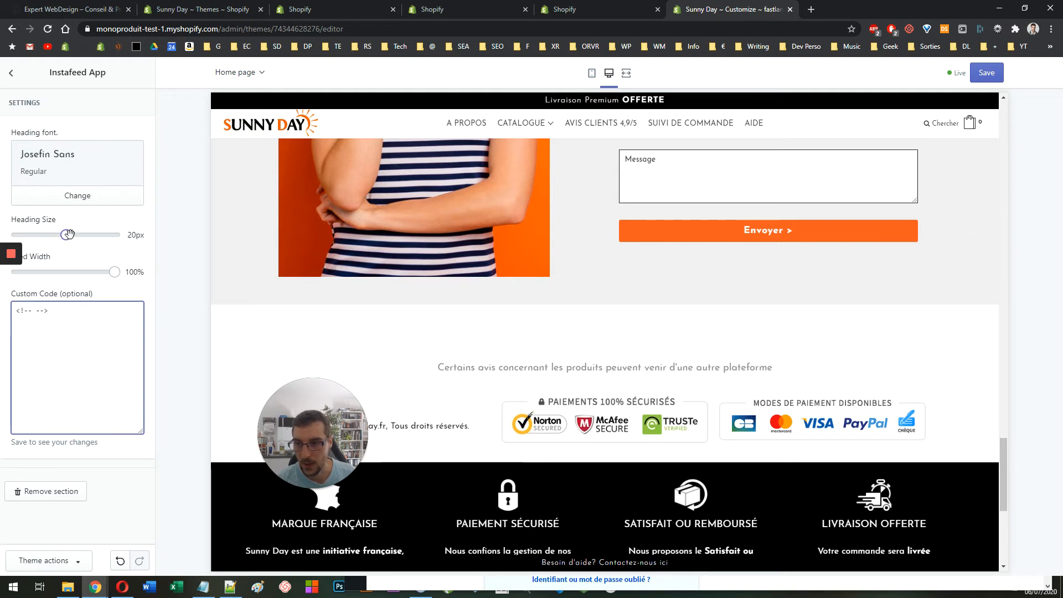
pyautogui.scroll(8, 446, 311)
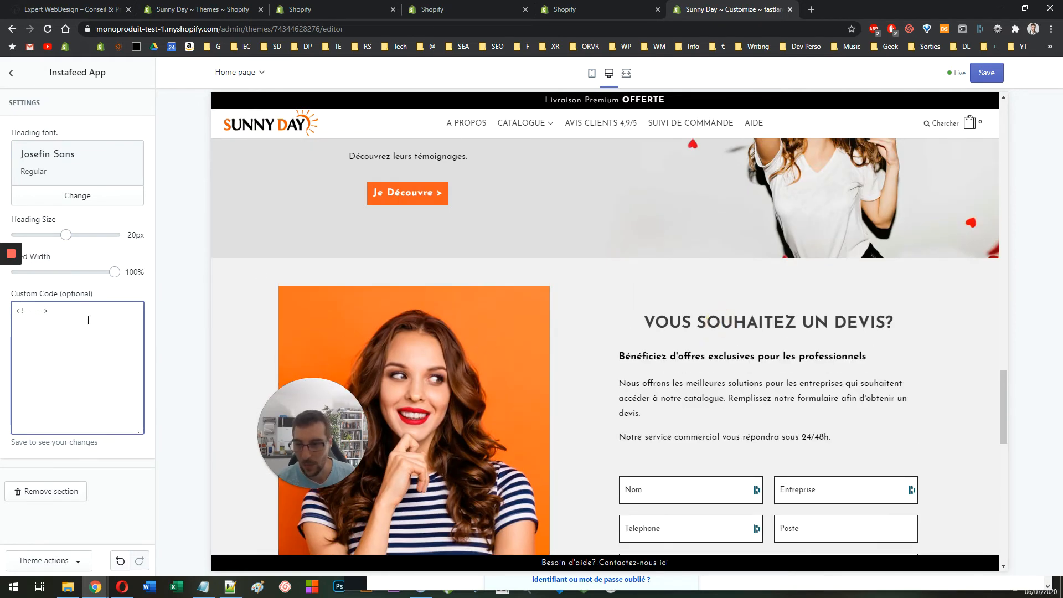
pyautogui.hotkey('ctrl', 'a')
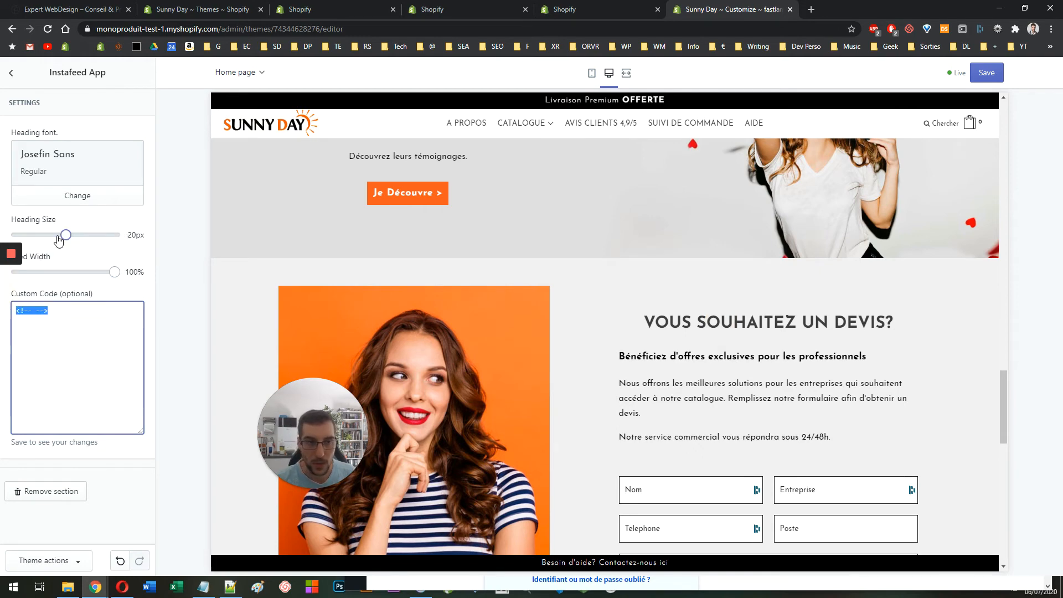
# Step: Set the Instafeed App section's feed width to 80% and save the theme
pyautogui.scroll(-7, 613, 387)
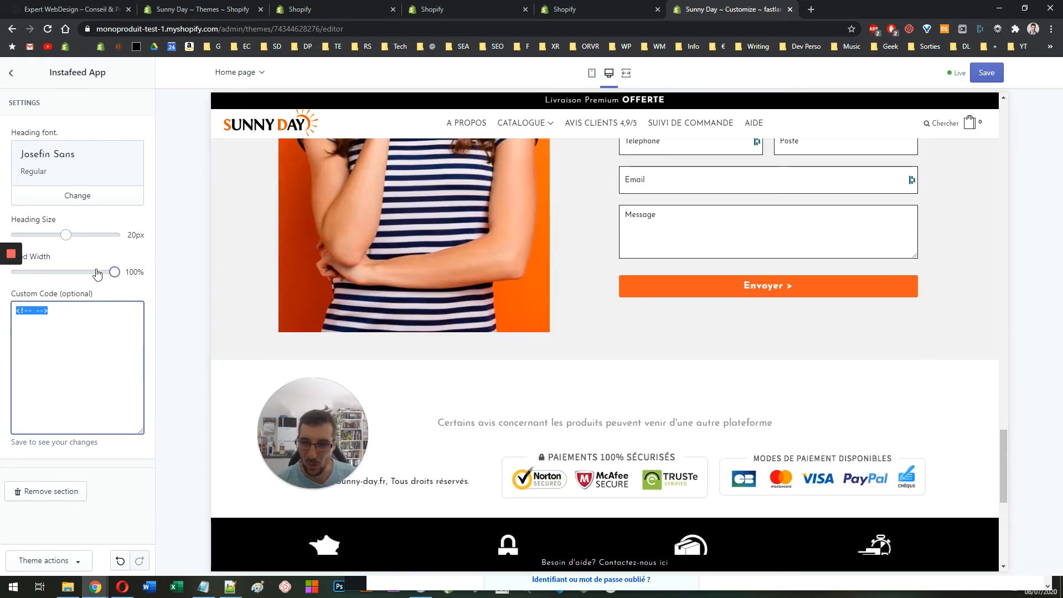
pyautogui.moveTo(113, 269); pyautogui.dragTo(75, 272)
pyautogui.click(986, 73)
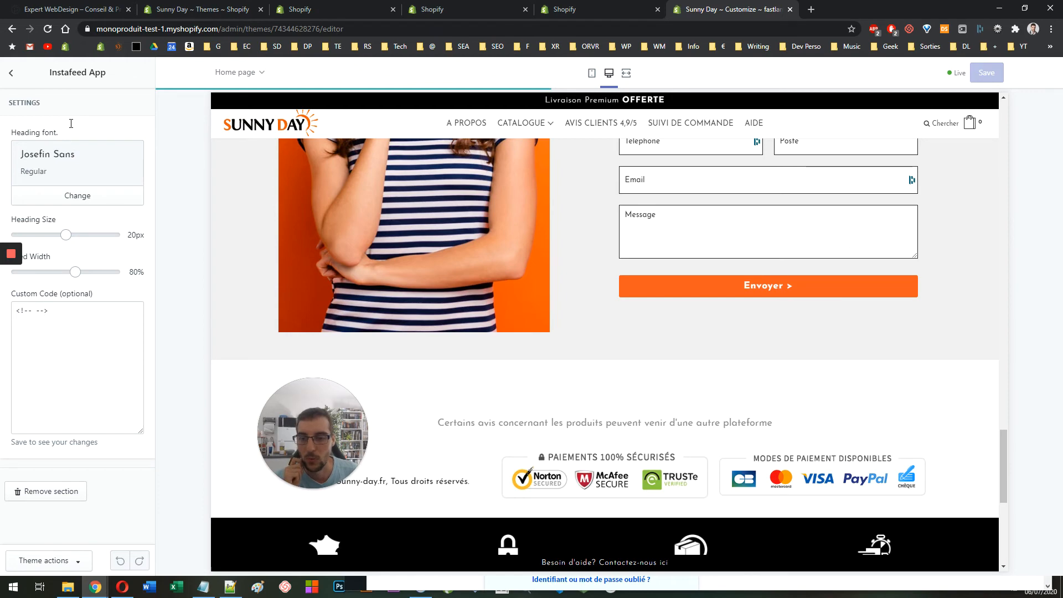
# Step: Return to the theme's section list and review the Instagram feed's placement in the home page preview
pyautogui.click(11, 74)
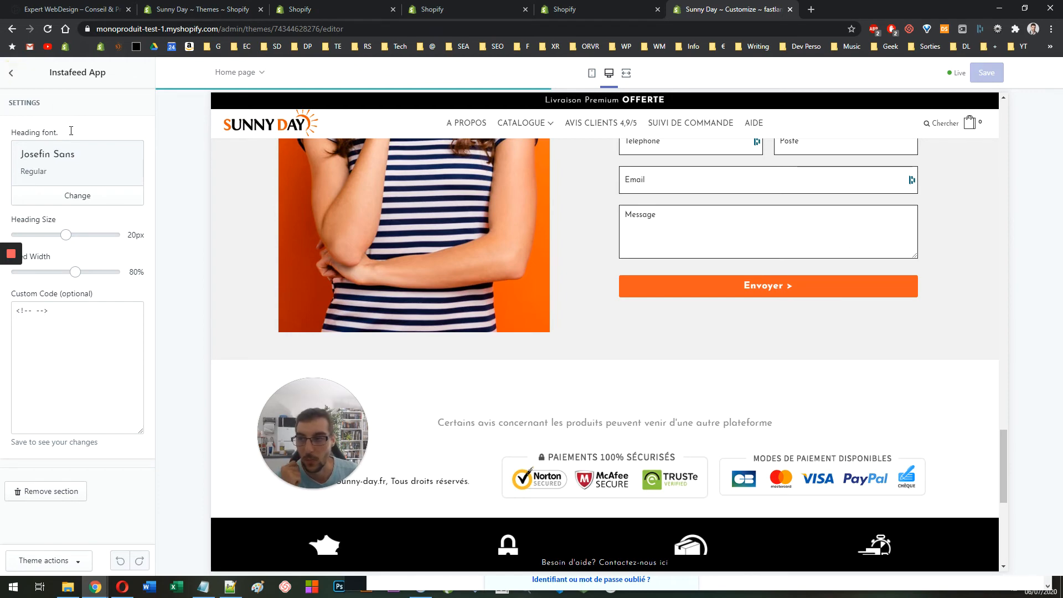
pyautogui.scroll(-2, 143, 332)
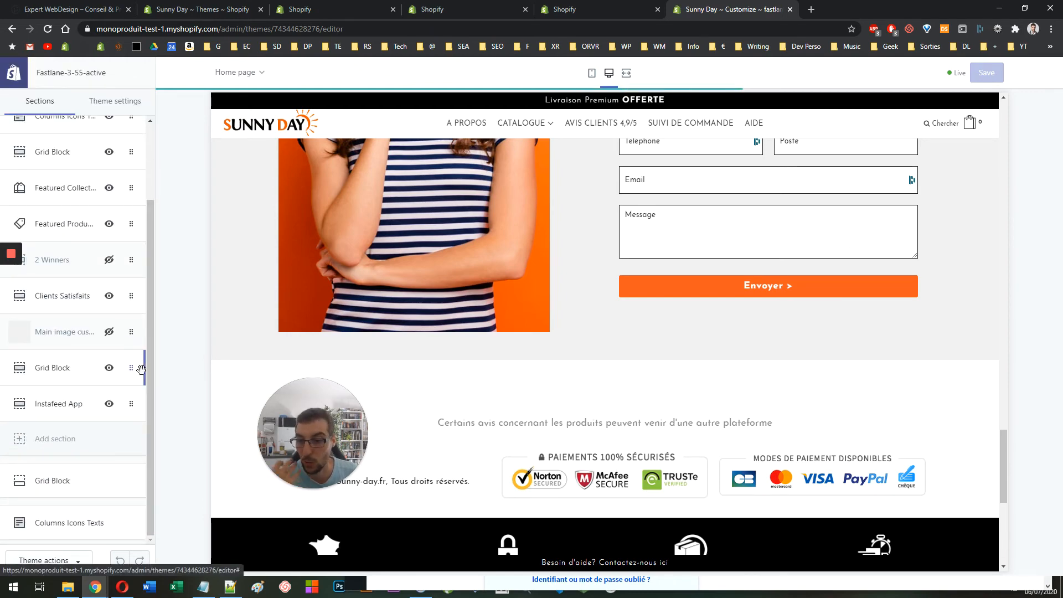
pyautogui.scroll(15, 562, 427)
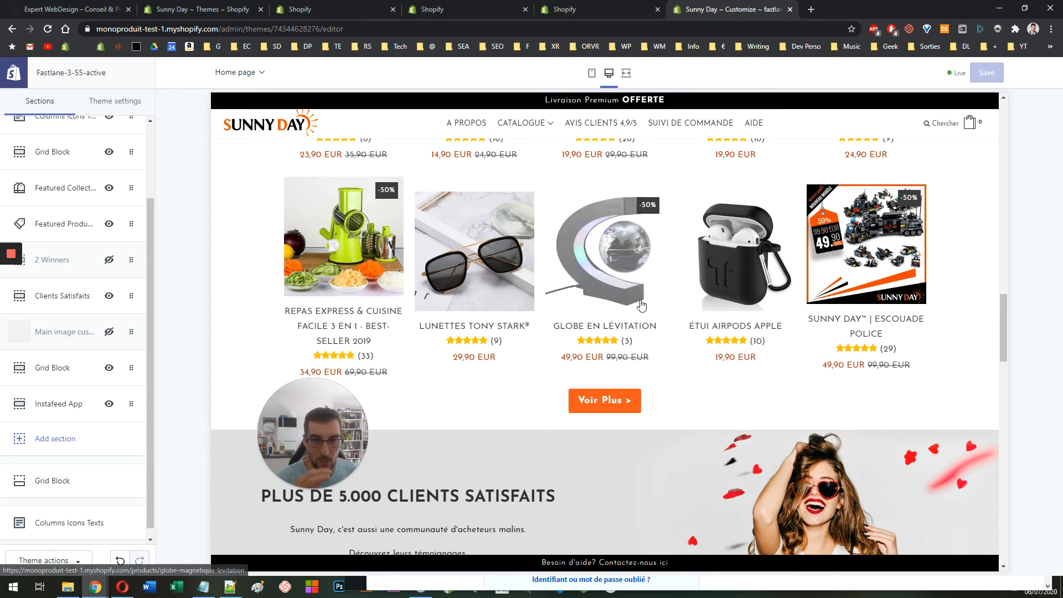
pyautogui.scroll(-15, 636, 319)
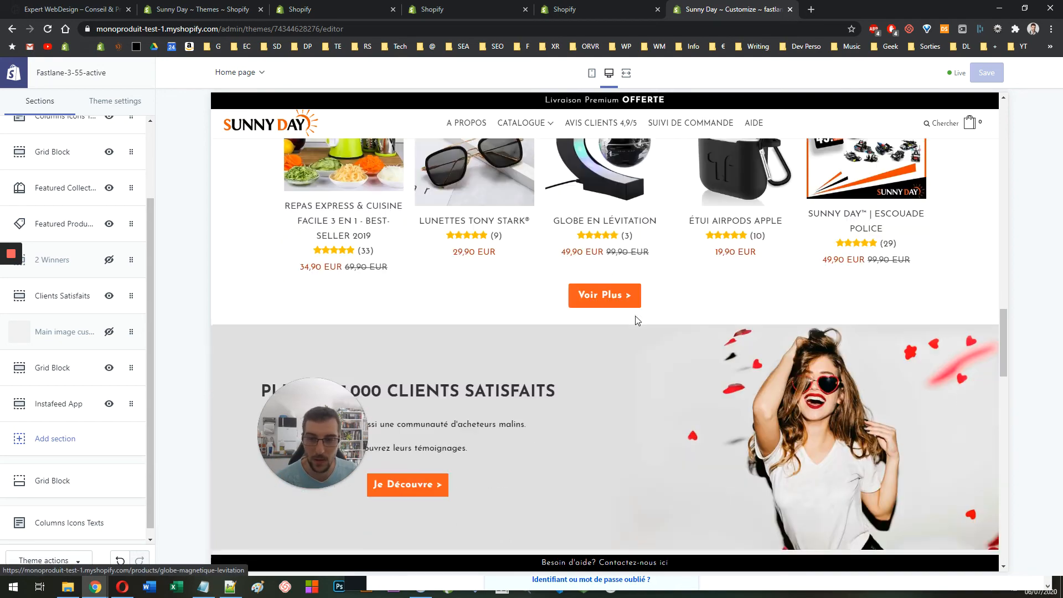
pyautogui.scroll(-8, 635, 337)
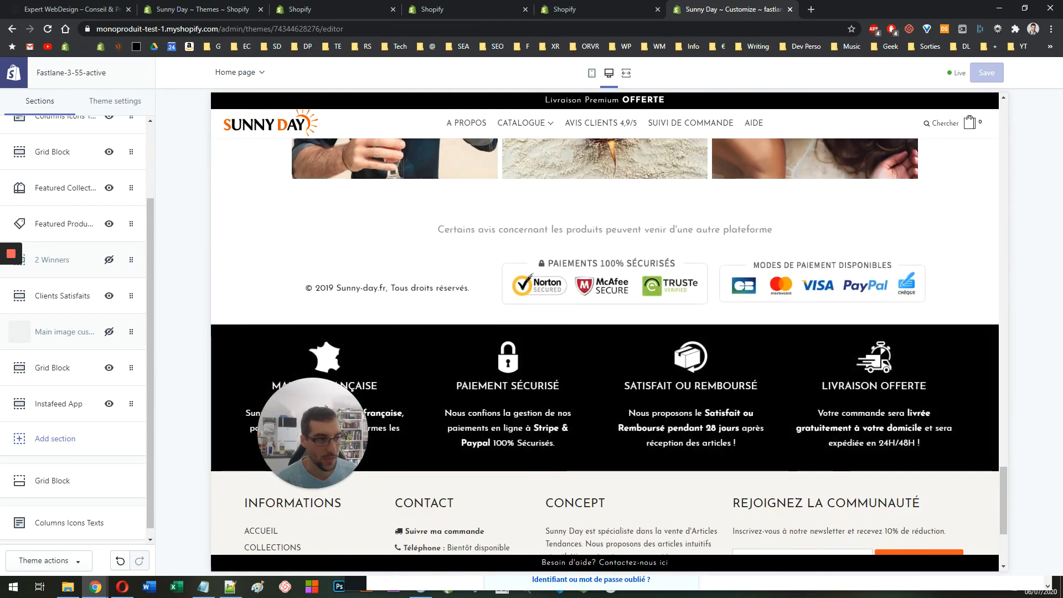
pyautogui.click(290, 366)
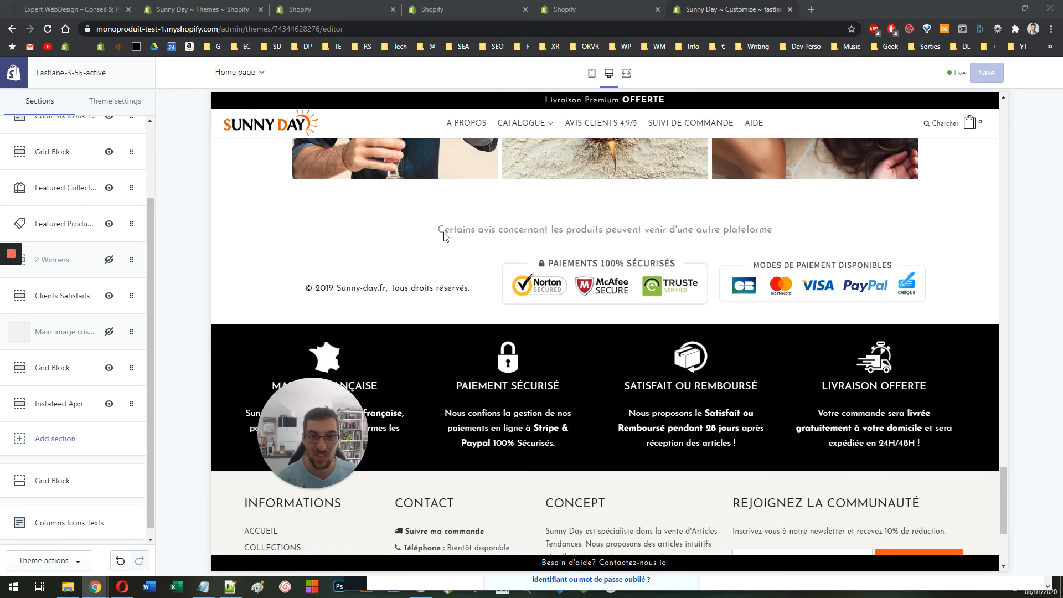
# Step: Open the live sunny-day.fr storefront in a new tab and examine its Instagram section below the quote request form
pyautogui.rightClick(119, 48)
pyautogui.click(137, 53)
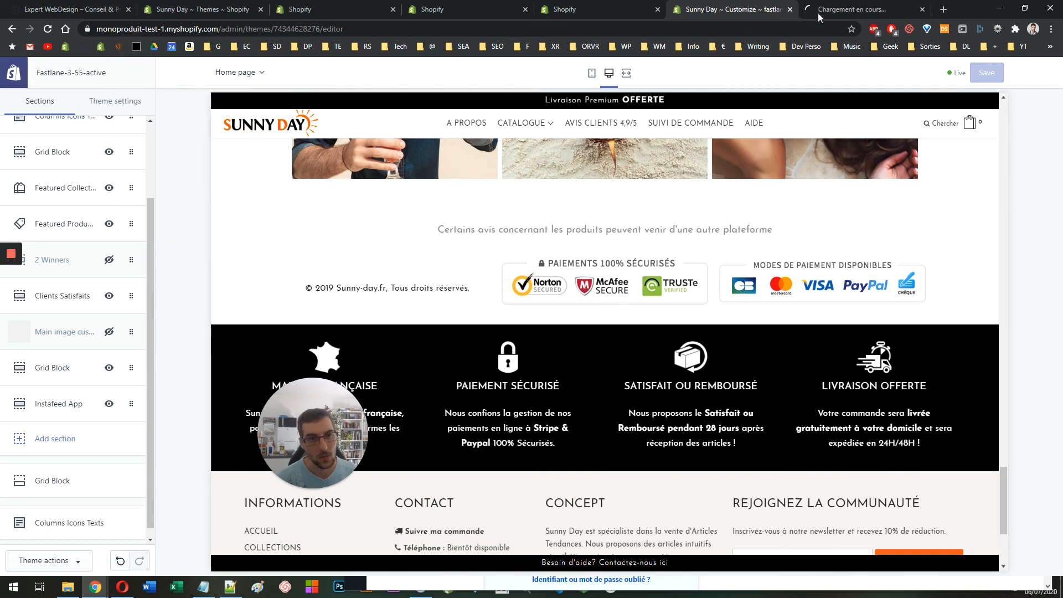
pyautogui.click(877, 7)
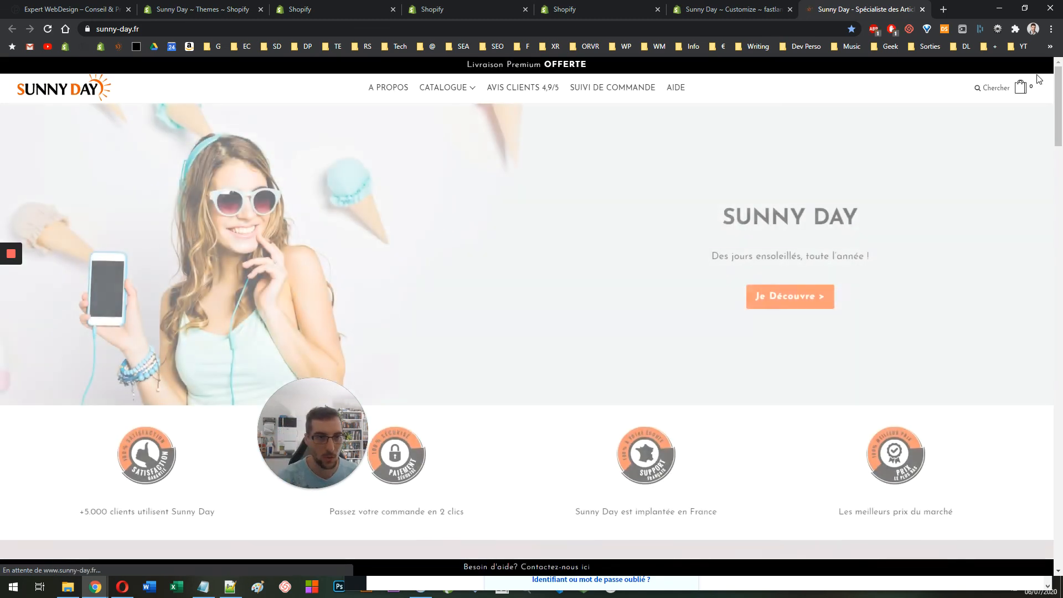
pyautogui.moveTo(1058, 90); pyautogui.dragTo(1060, 441)
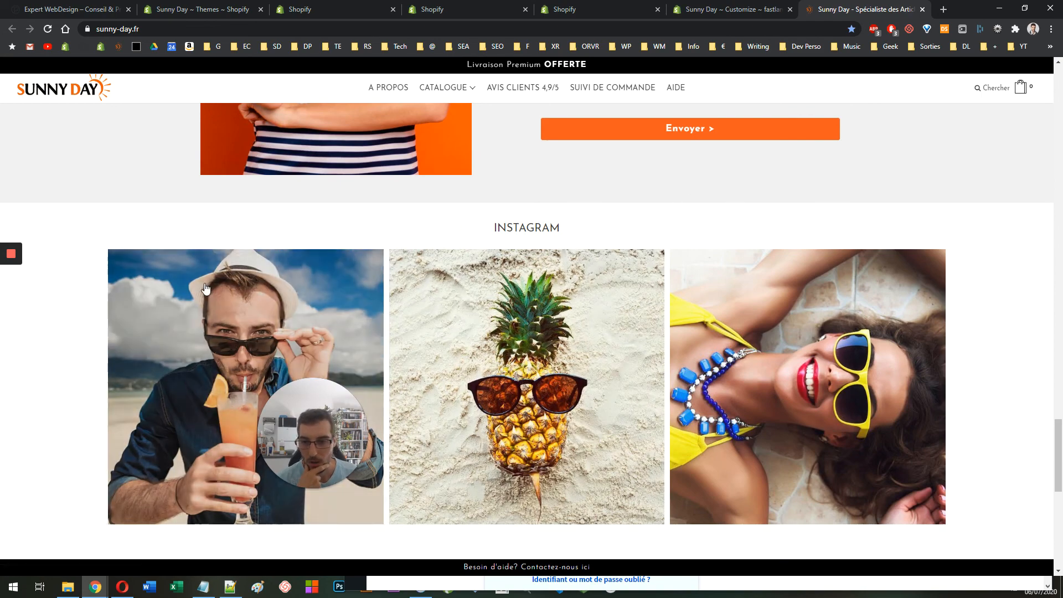
pyautogui.scroll(8, 545, 238)
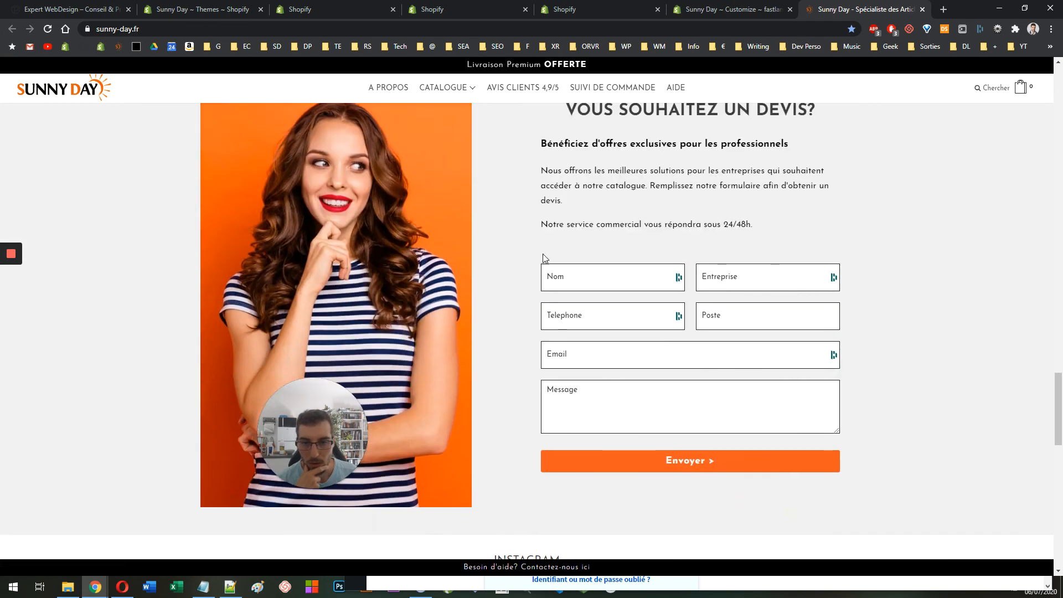
pyautogui.scroll(-1, 614, 290)
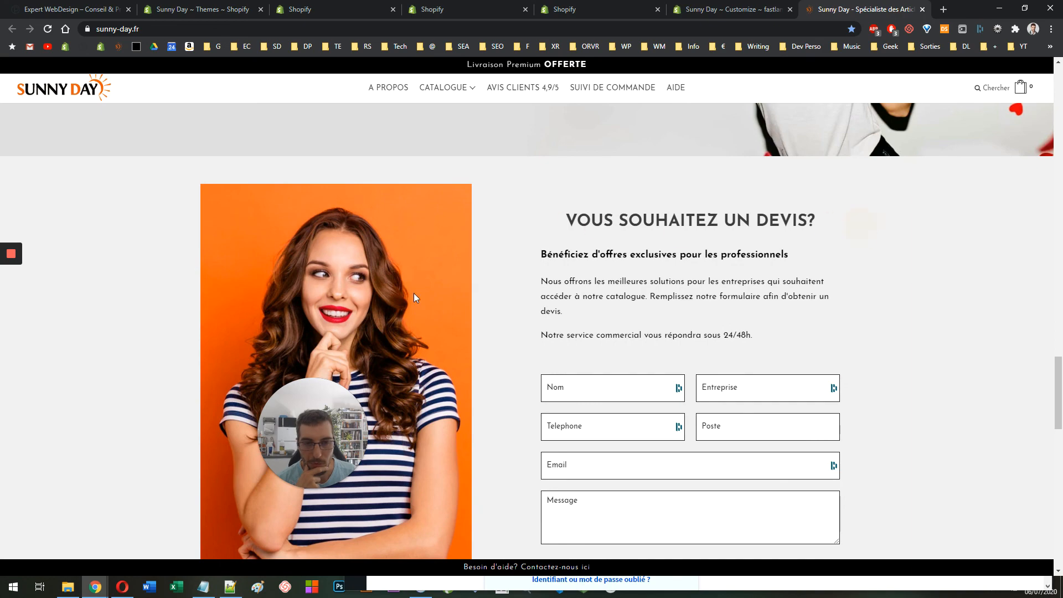
pyautogui.scroll(-4, 414, 294)
pyautogui.scroll(-3, 425, 347)
# Step: Inspect the Instagram heading element on the live storefront with the browser's developer tools
pyautogui.click(513, 275)
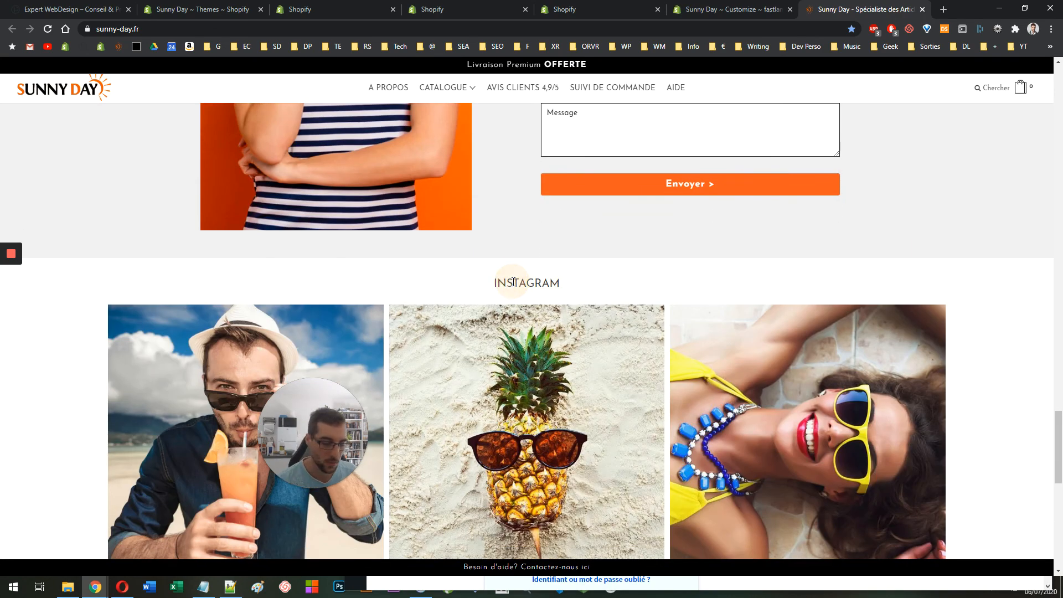
pyautogui.press('F12')
pyautogui.click(736, 65)
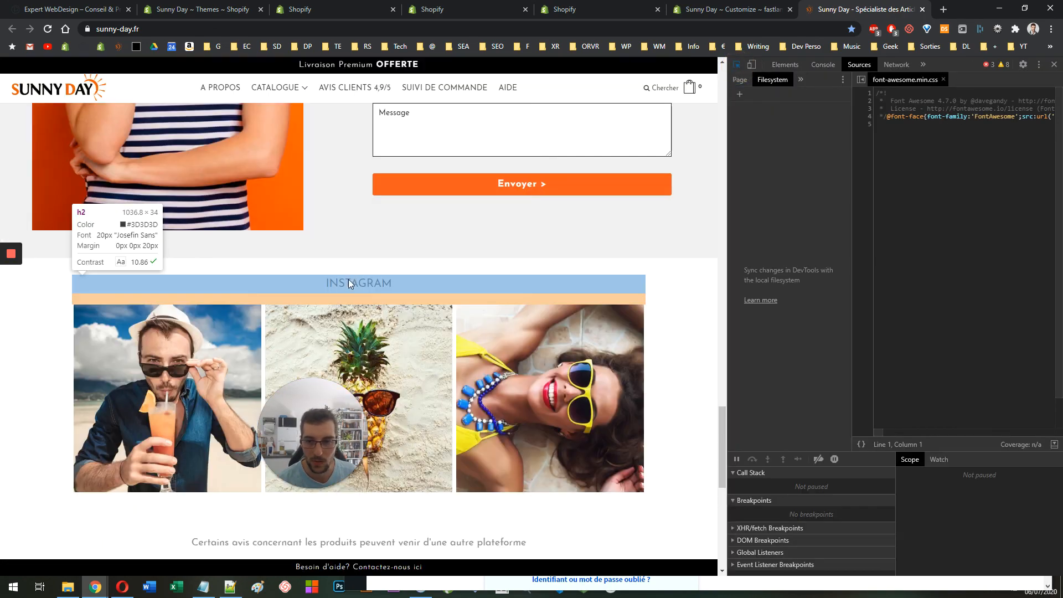
pyautogui.click(364, 281)
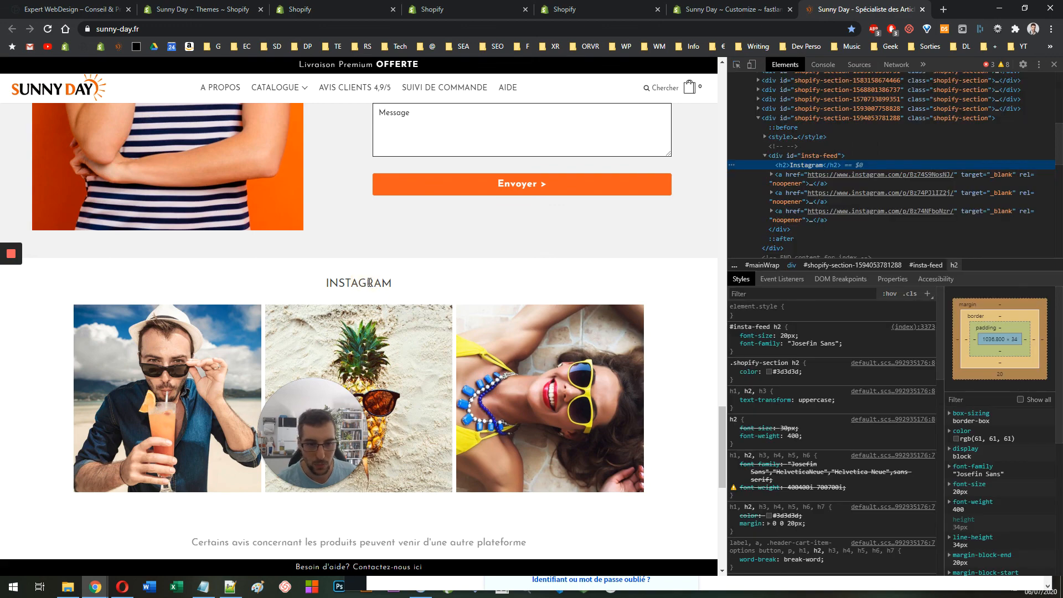
# Step: Check the Instagram feed in the responsive mobile view, and close the developer tools
pyautogui.click(751, 64)
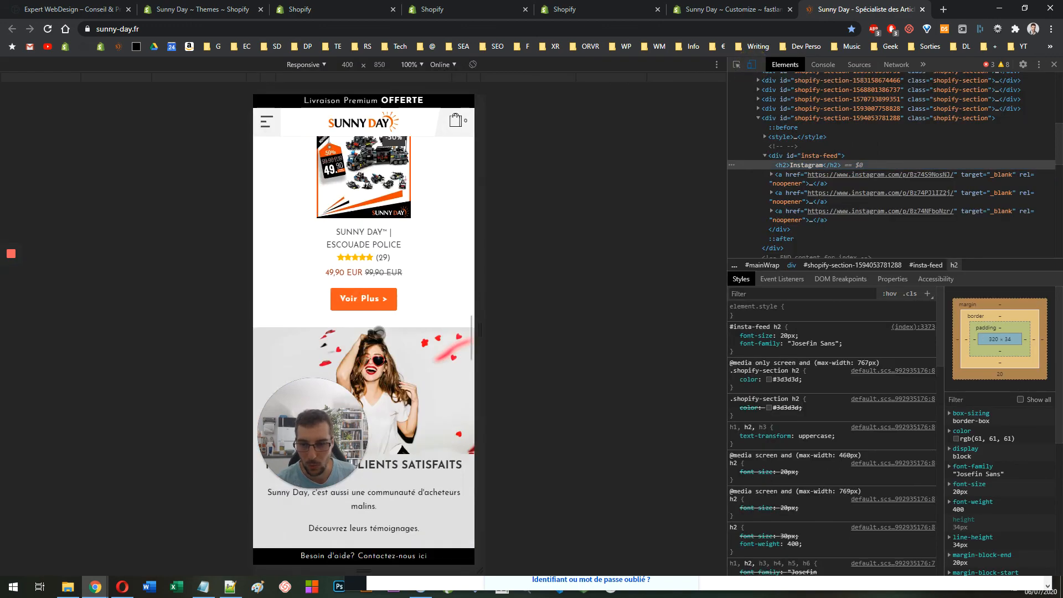
pyautogui.scroll(-15, 379, 331)
pyautogui.scroll(3, 378, 304)
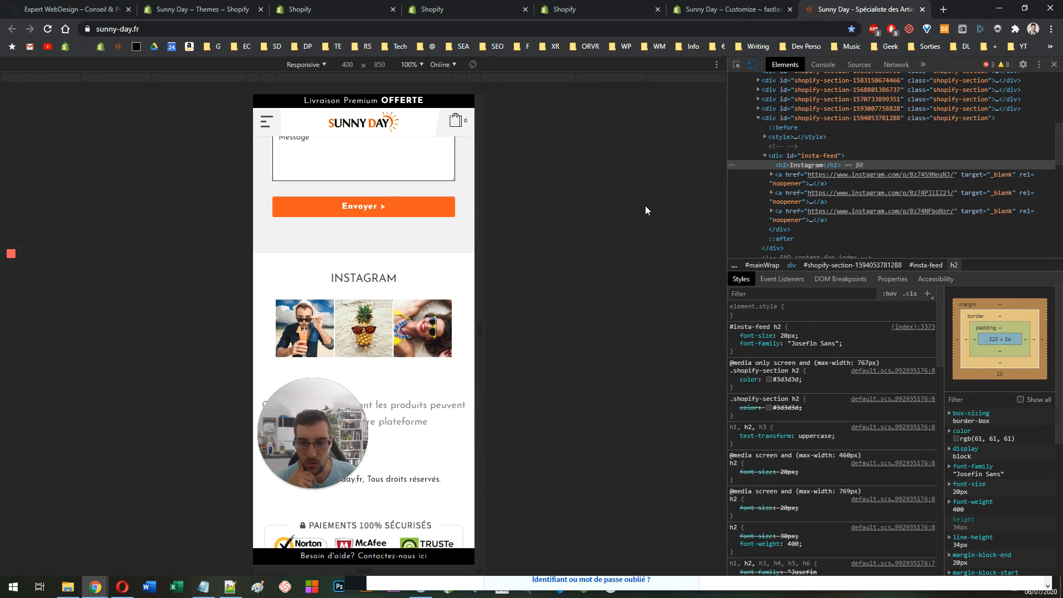
pyautogui.scroll(-1, 488, 310)
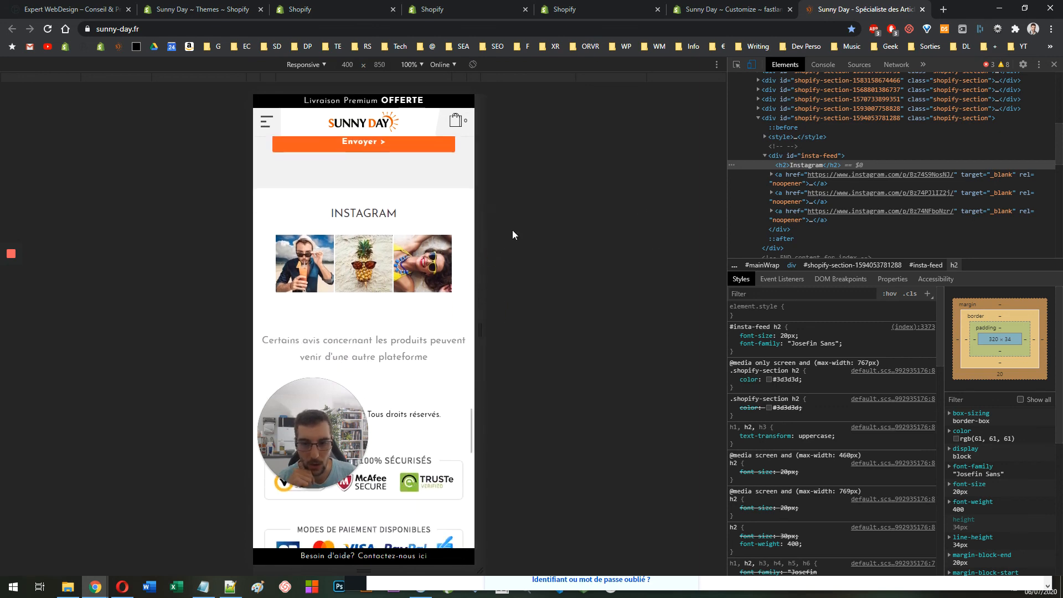
pyautogui.press('F12')
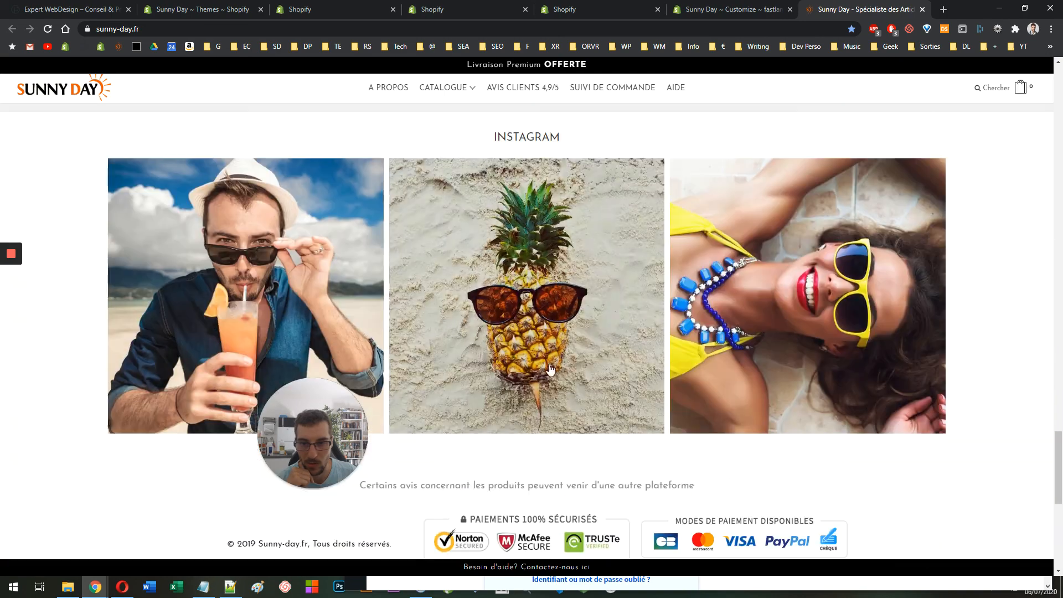
# Step: Review the live home page from the Instagram feed up through the catalogue to the category images
pyautogui.scroll(5, 598, 349)
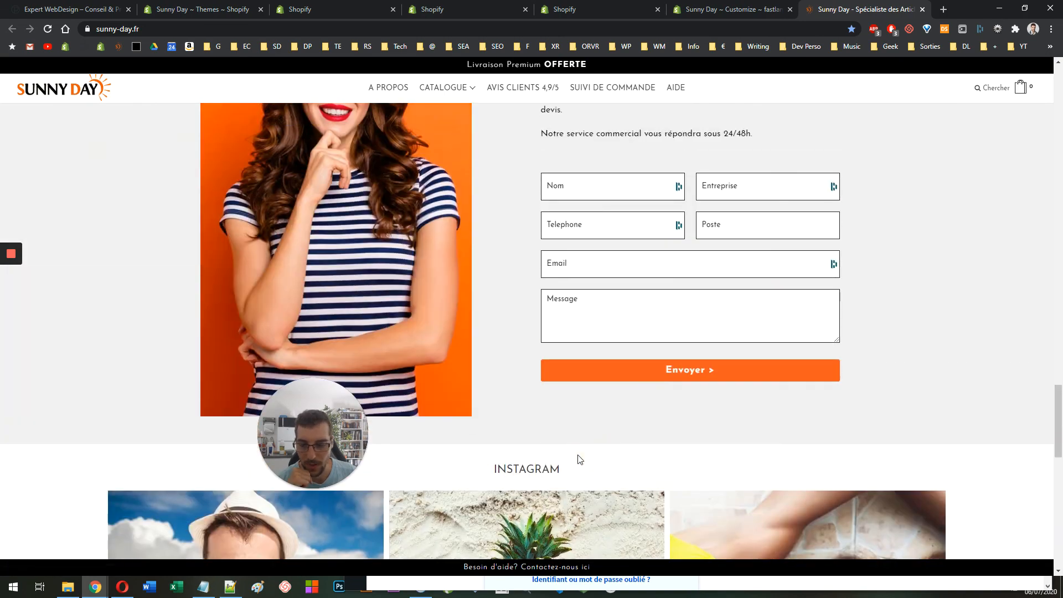
pyautogui.scroll(4, 579, 458)
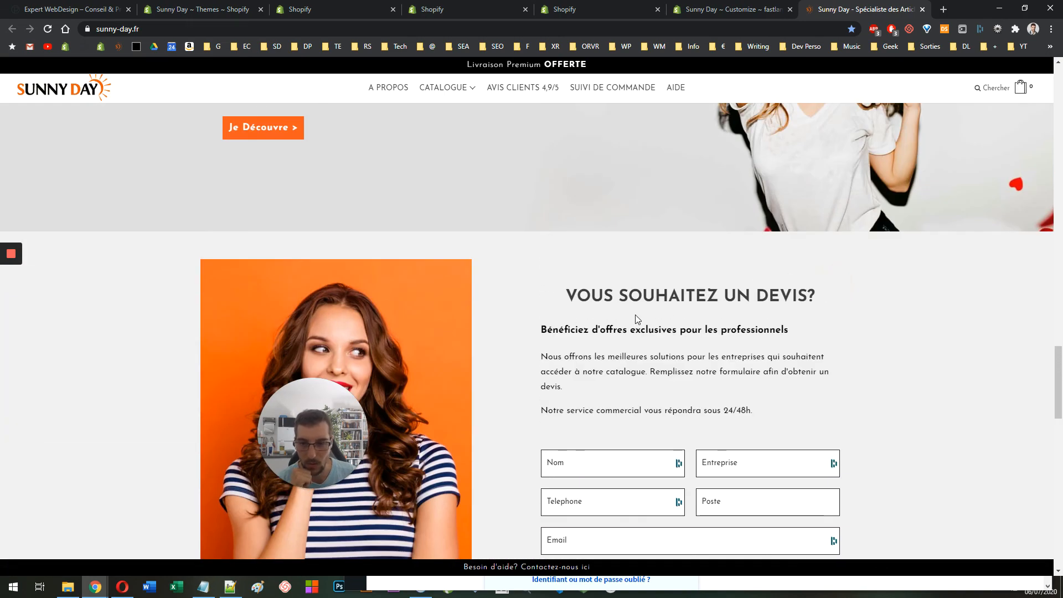
pyautogui.scroll(5, 636, 314)
pyautogui.moveTo(314, 411); pyautogui.dragTo(67, 438)
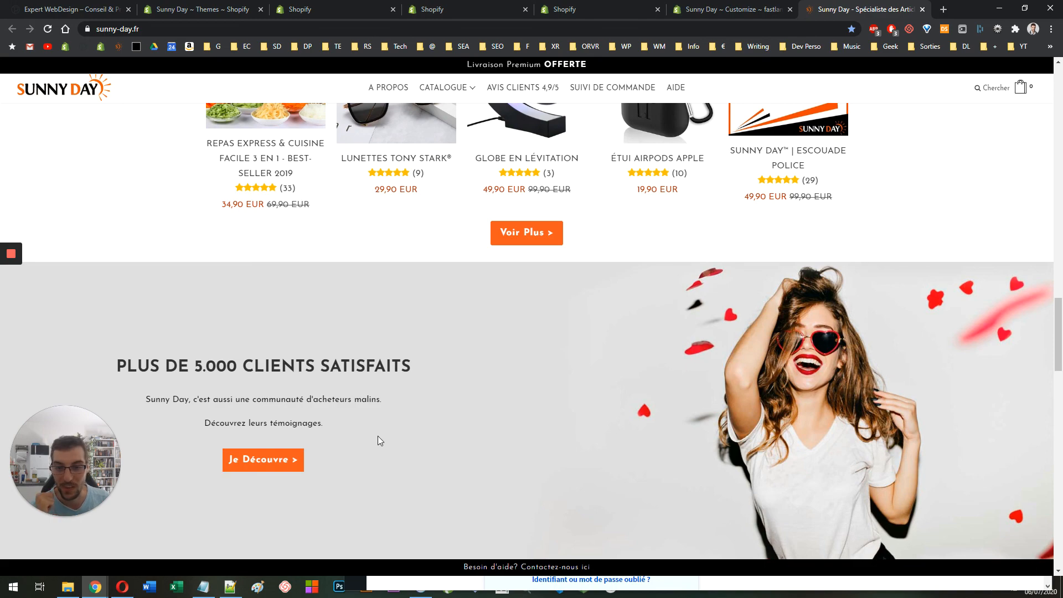
pyautogui.scroll(8, 387, 432)
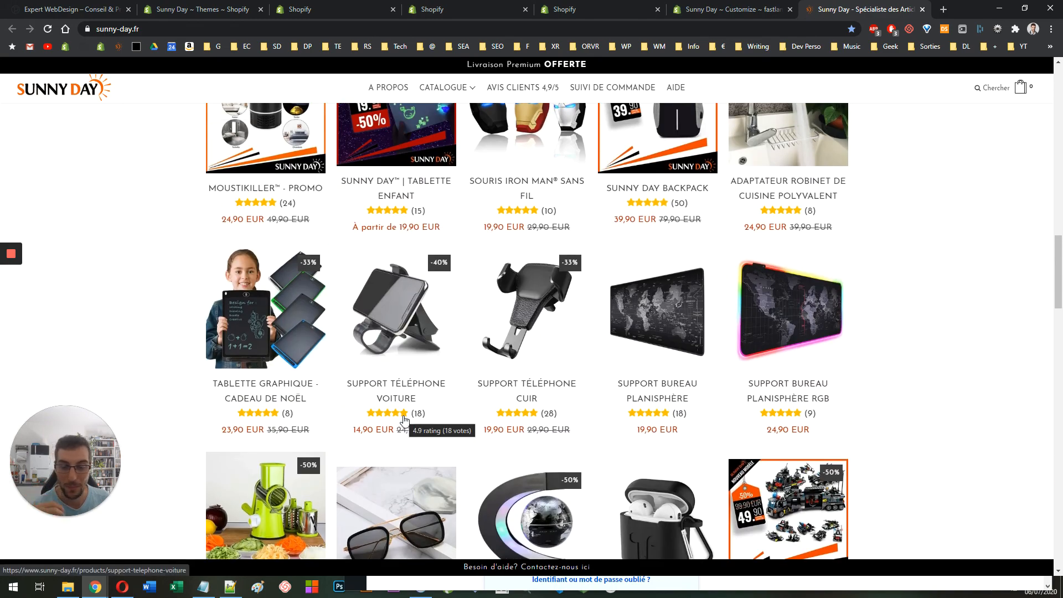
pyautogui.scroll(8, 404, 420)
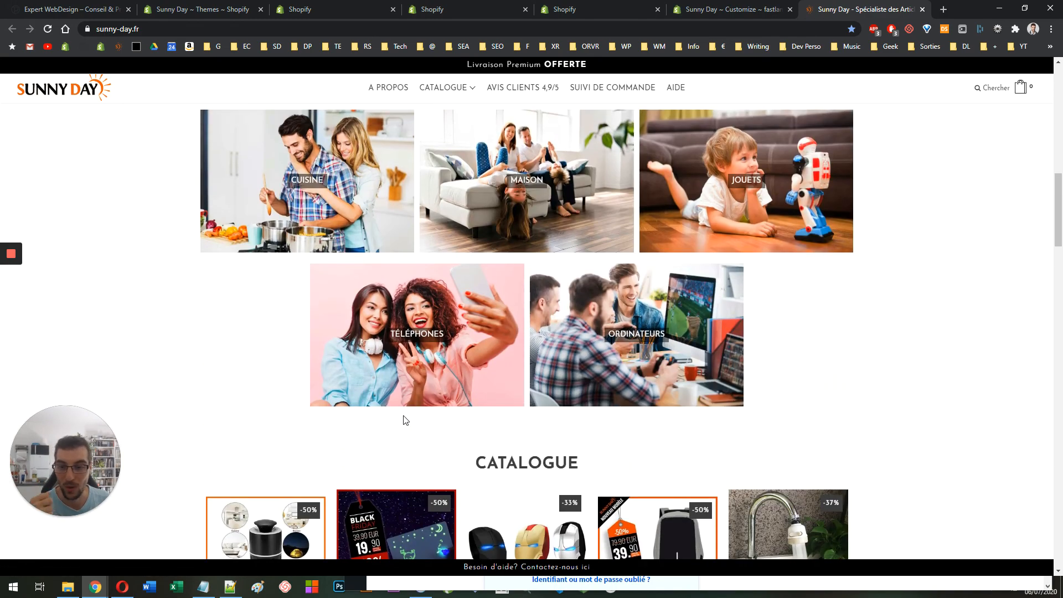
# Step: Switch to the Expert WebDesign site and view its Audit Stratégique offer
pyautogui.click(63, 12)
pyautogui.scroll(-15, 454, 310)
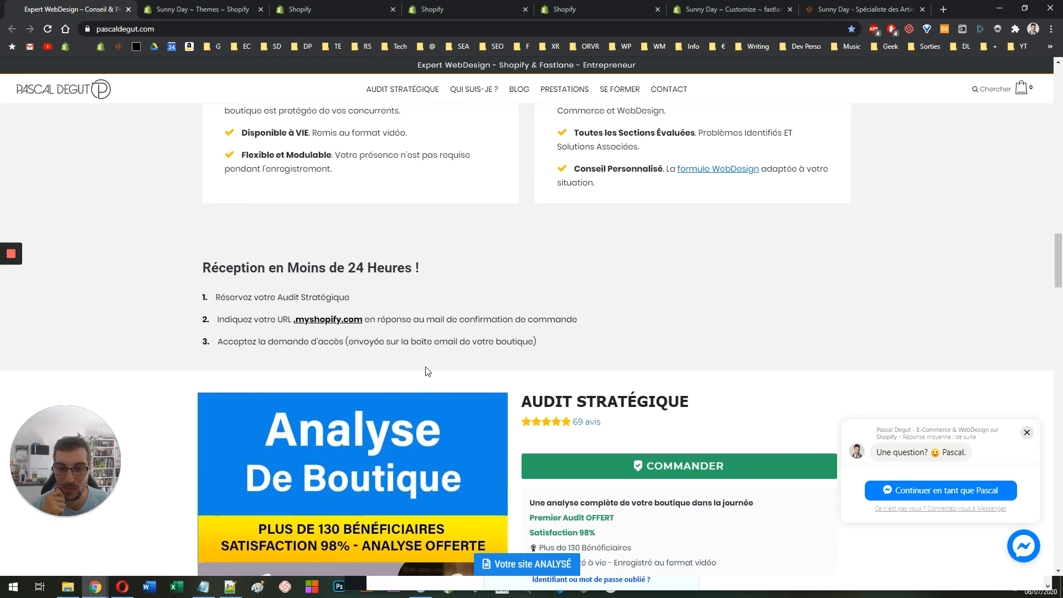
pyautogui.scroll(-5, 415, 332)
pyautogui.scroll(1, 430, 304)
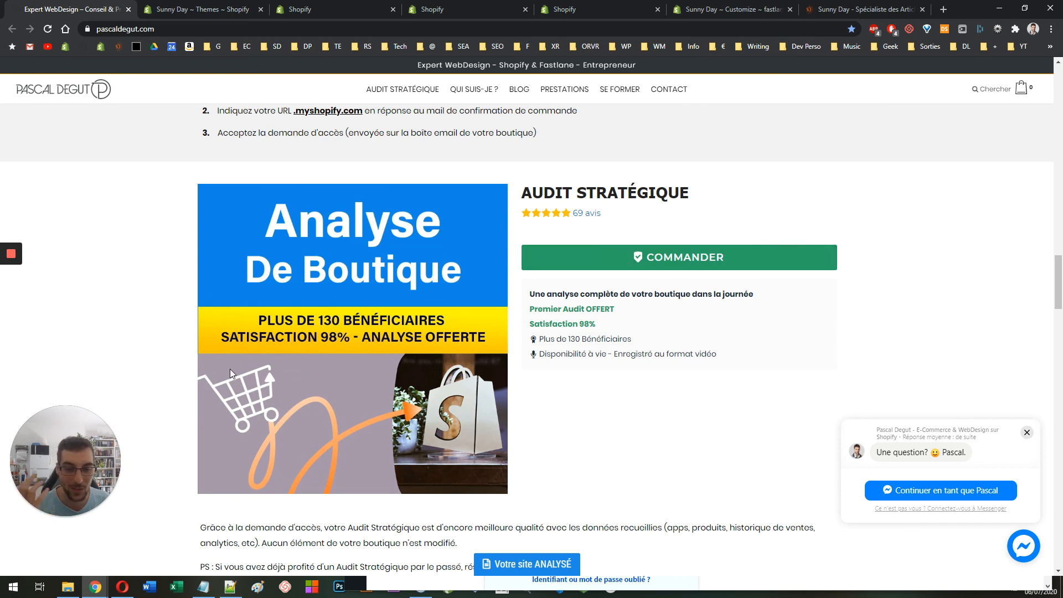
pyautogui.moveTo(21, 254)
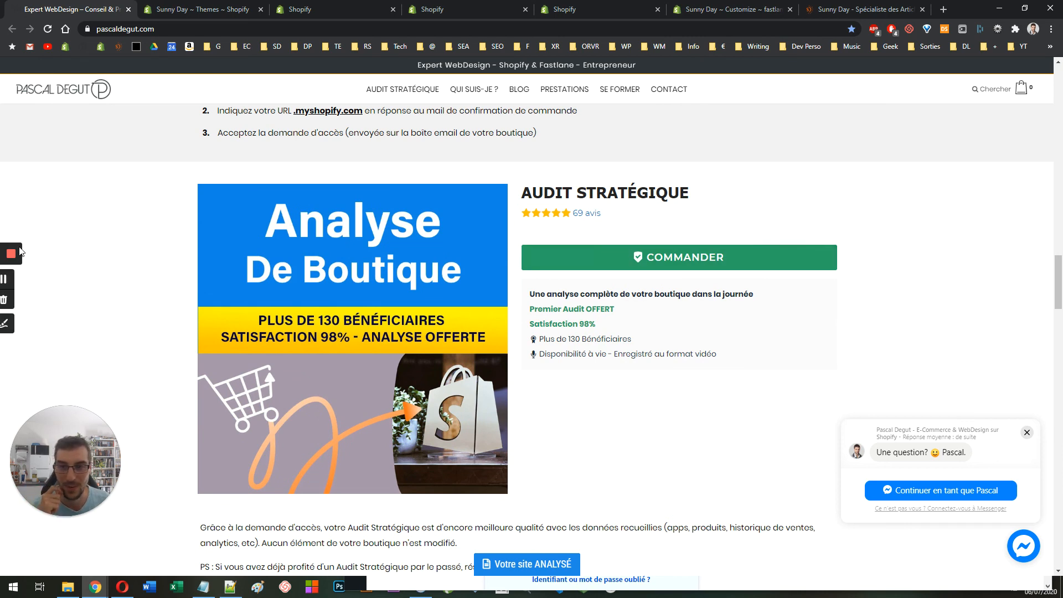